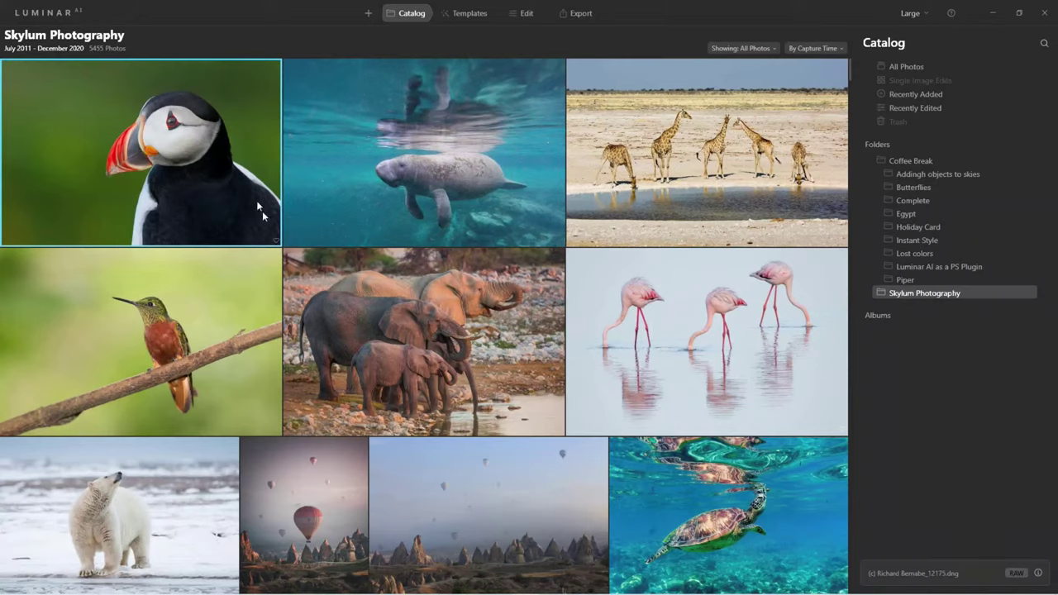
click(369, 15)
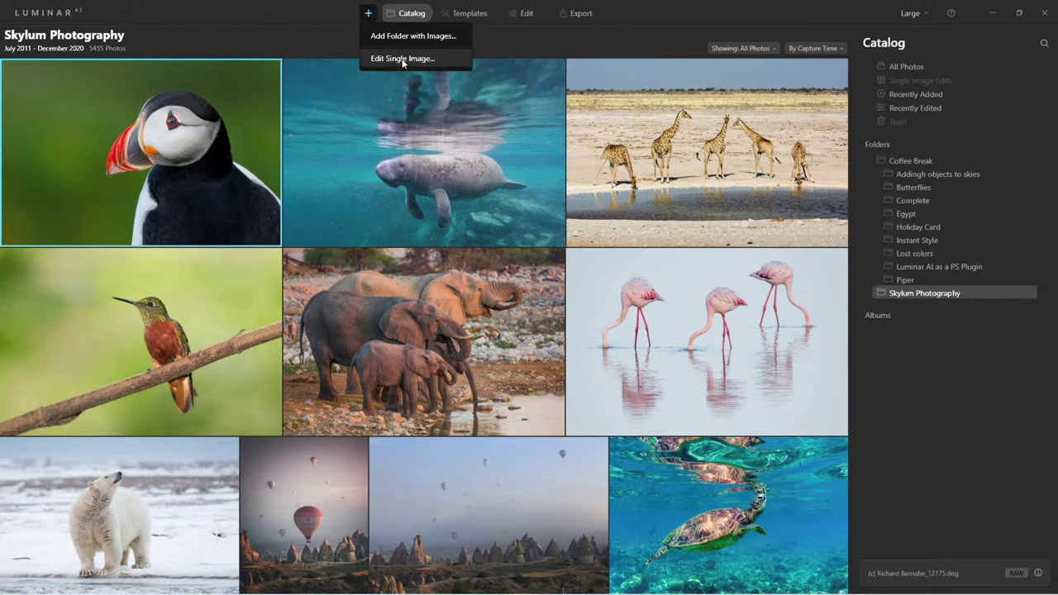
click(259, 35)
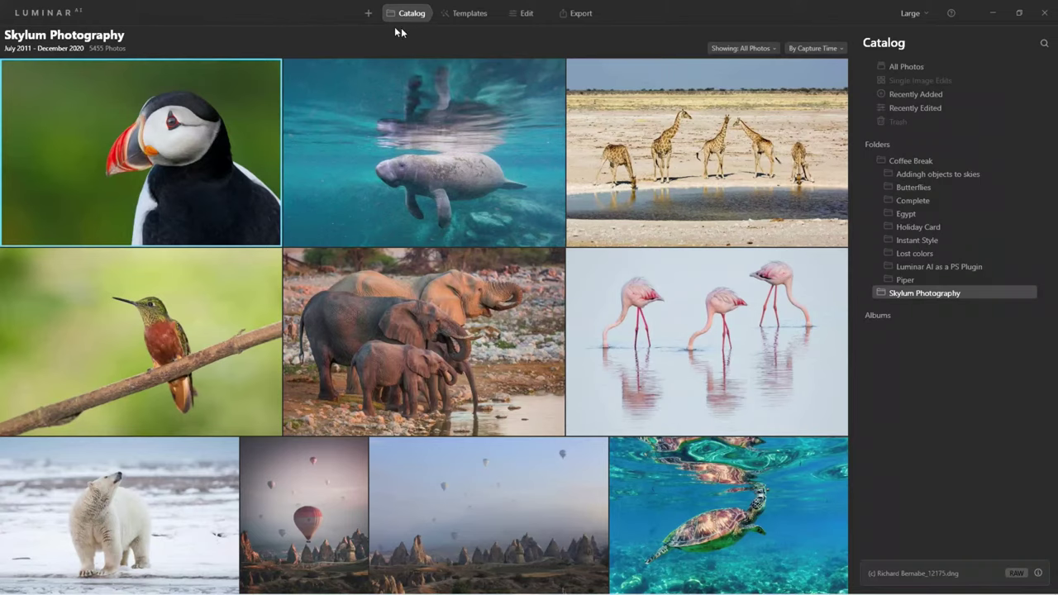
Switch to the recently used catalog Blank.luminarai.
click(49, 13)
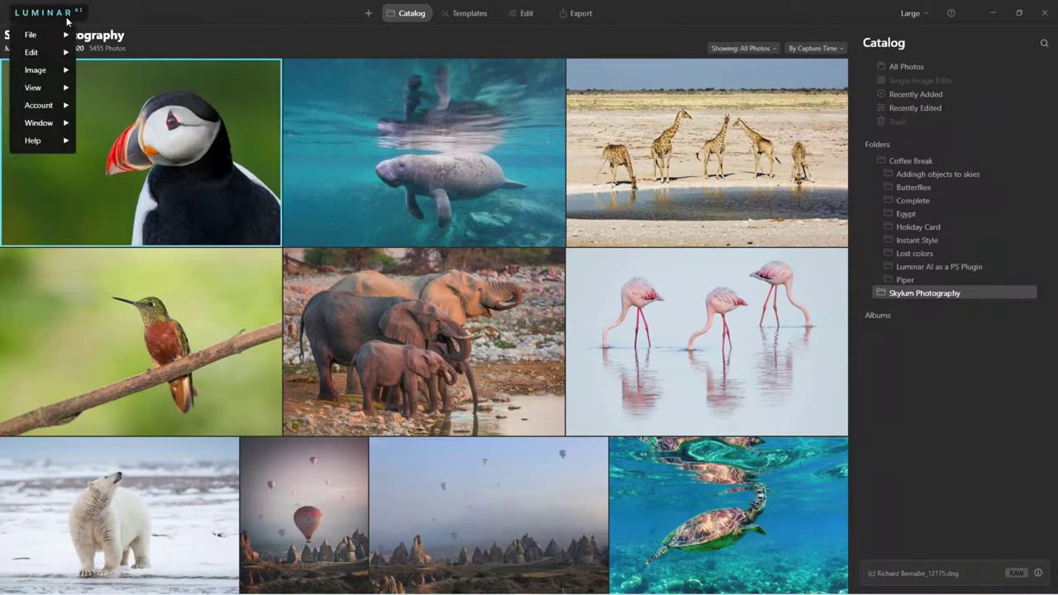
mouse_move(46, 41)
mouse_move(105, 41)
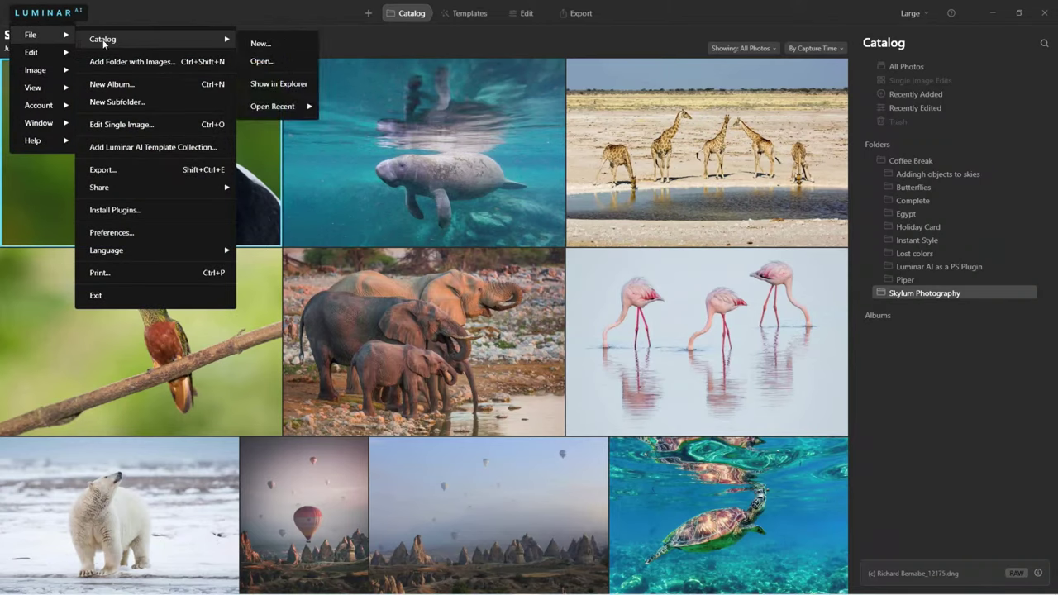
mouse_move(285, 109)
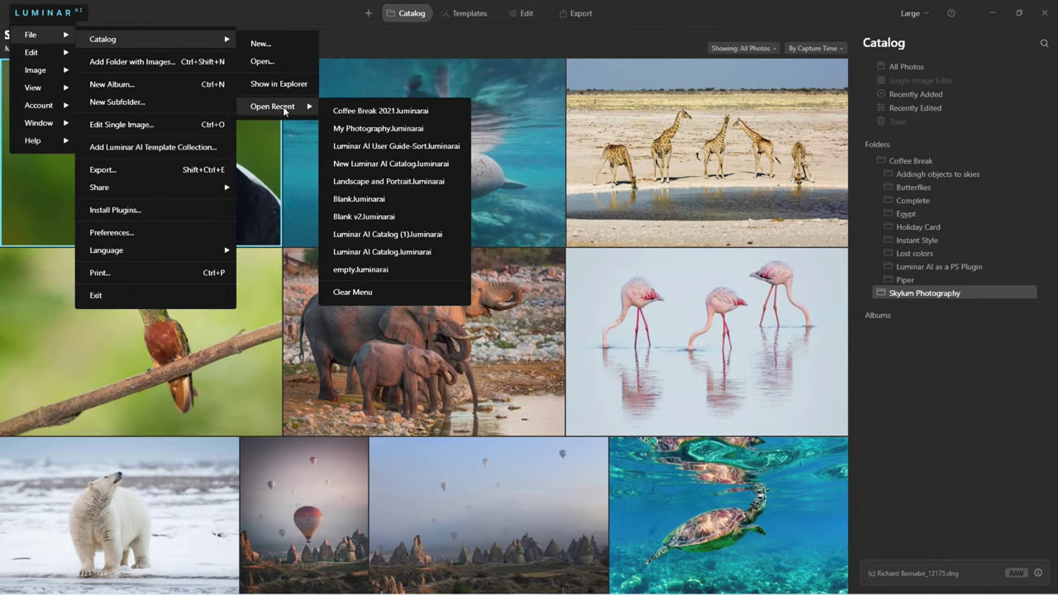
click(390, 198)
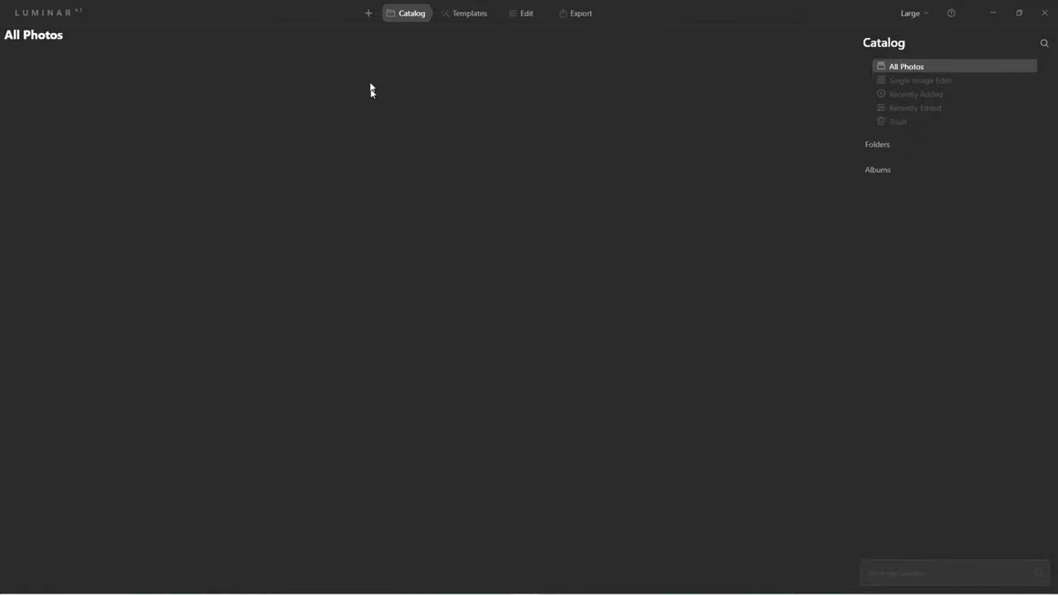
Open the raw photo IMG_5411.CR2 from the Outdoor Outfit folder as a single image edit.
click(369, 14)
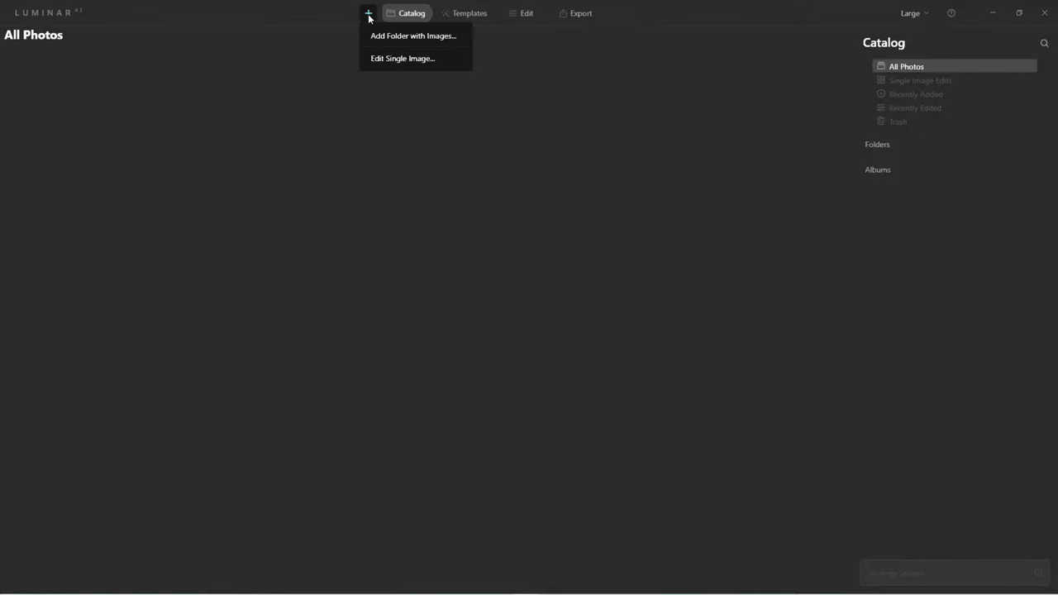
click(425, 60)
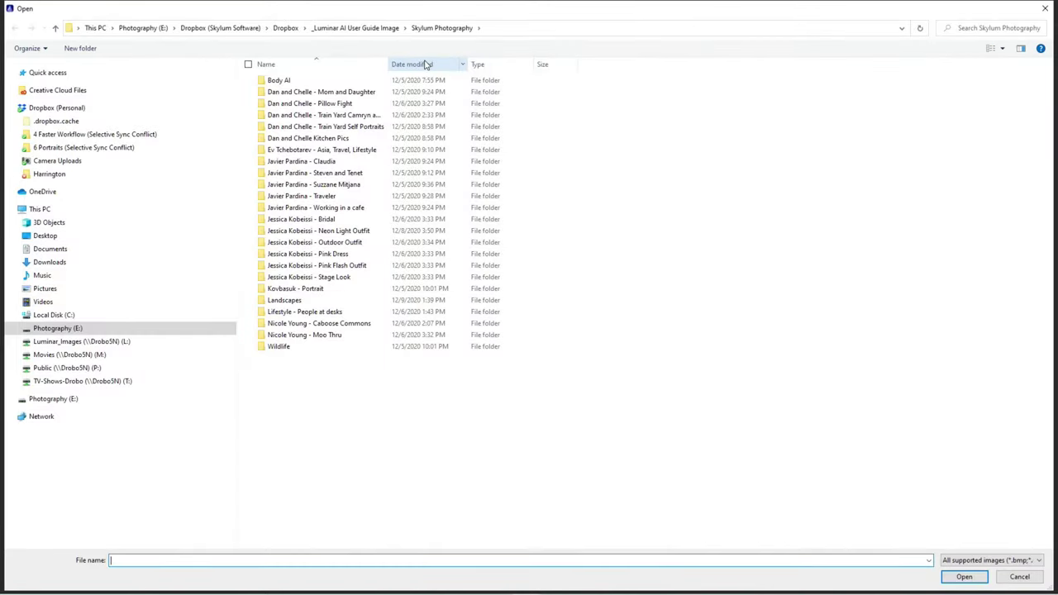
click(330, 246)
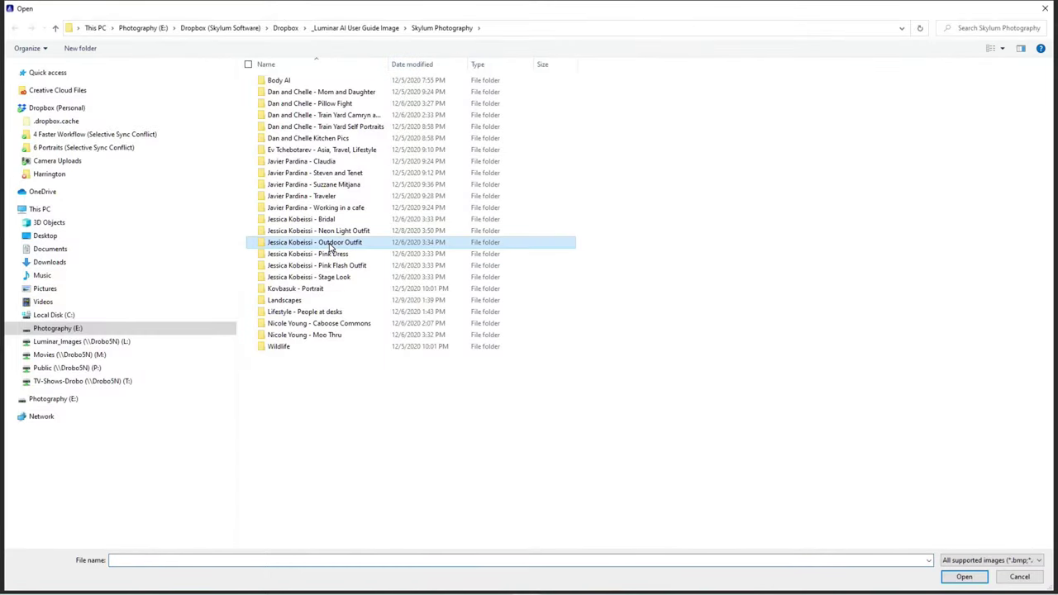
double_click(330, 246)
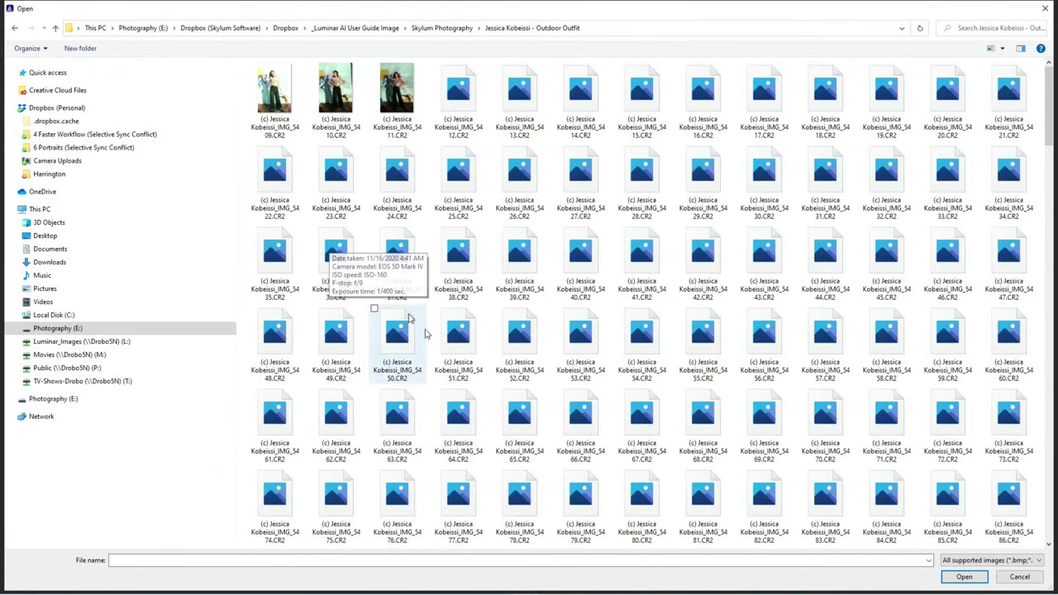
click(397, 104)
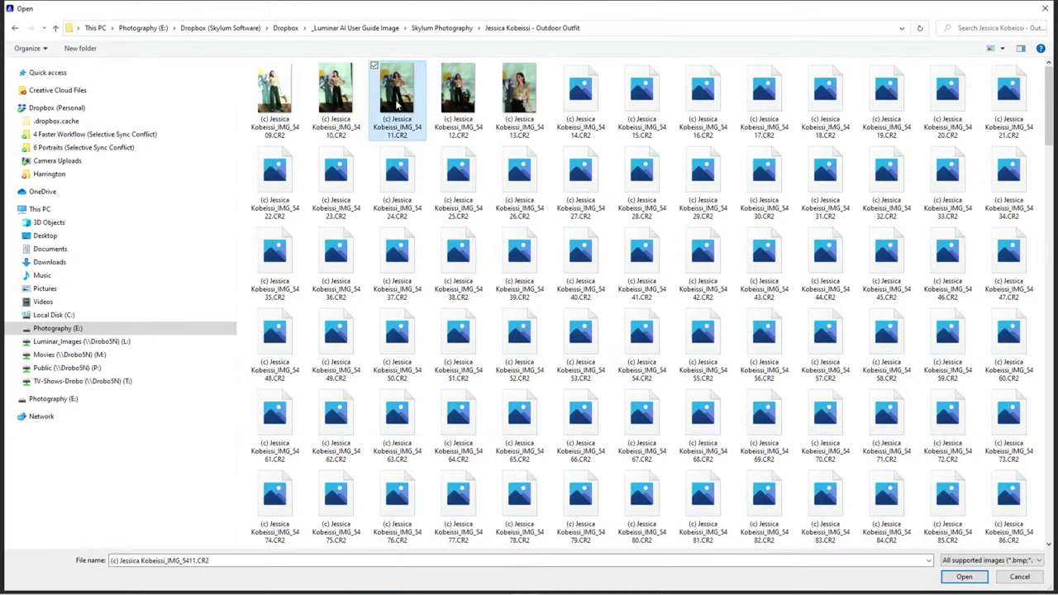
click(963, 577)
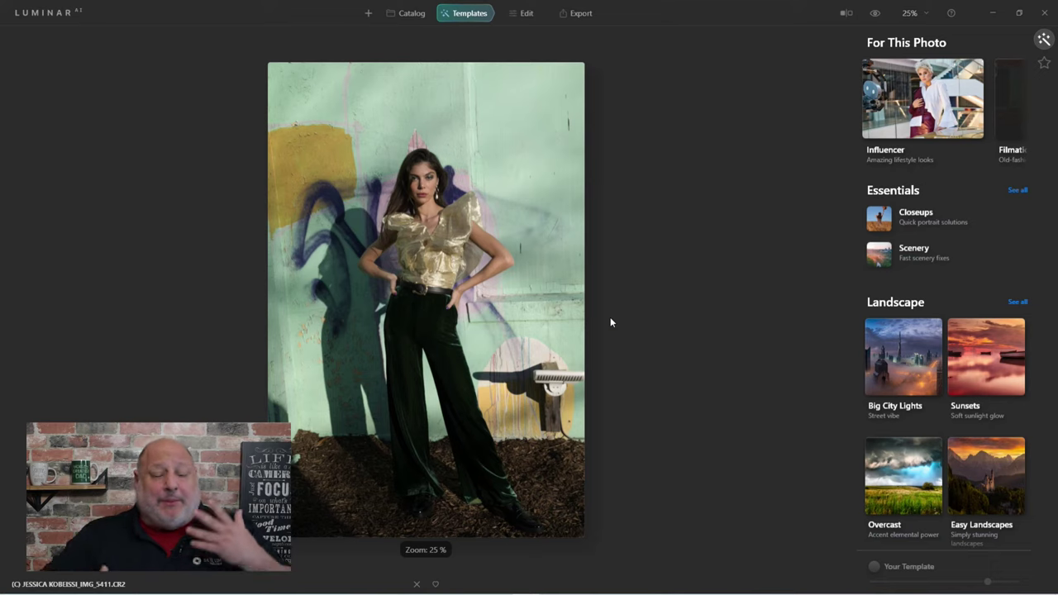
Look through the templates in the Influencer collection suggested for this photo.
key(ctrl+equal)
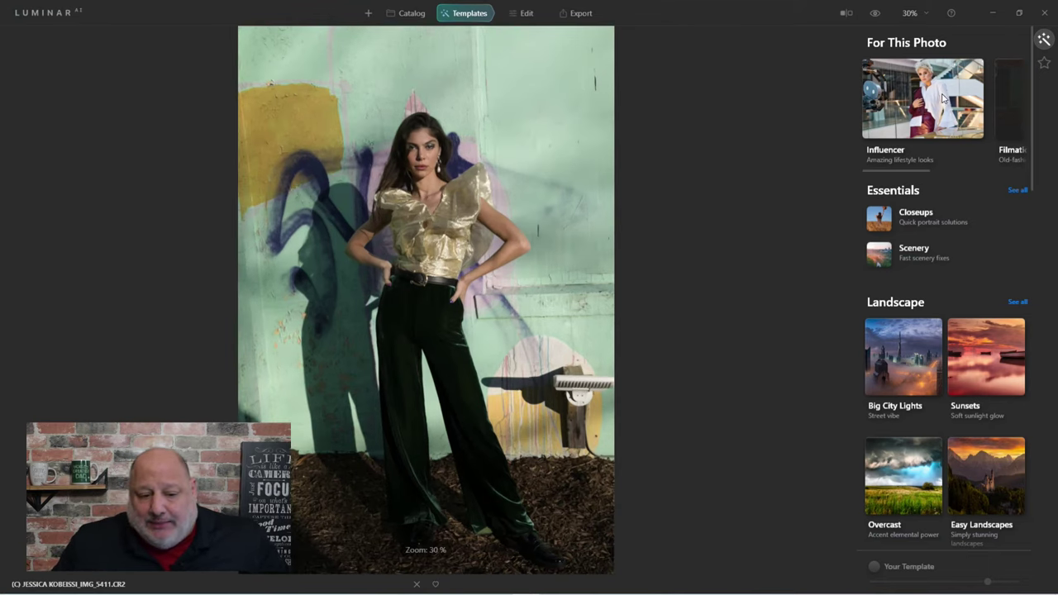
click(886, 71)
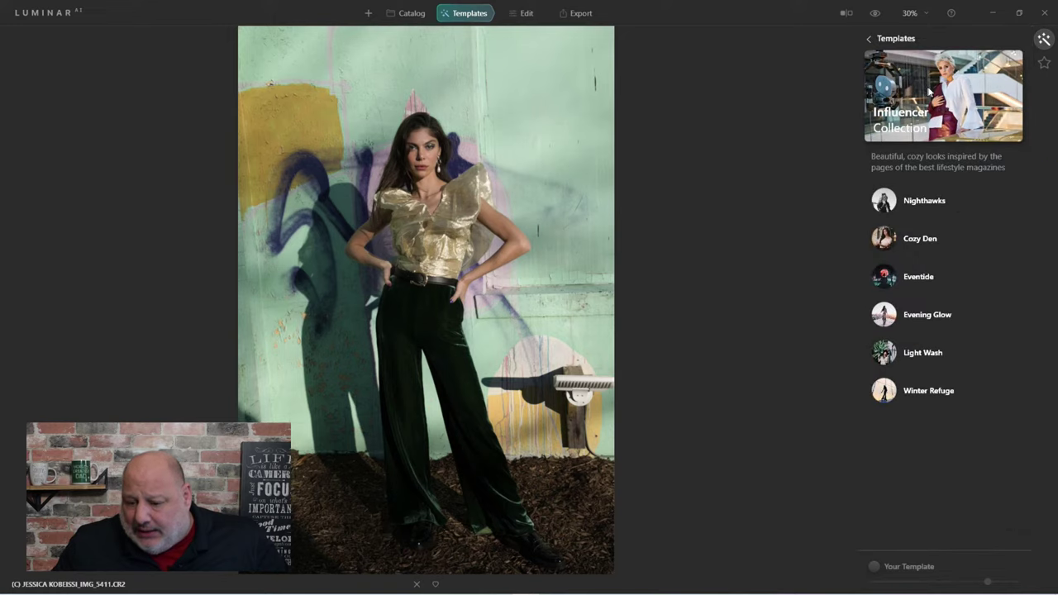
click(867, 38)
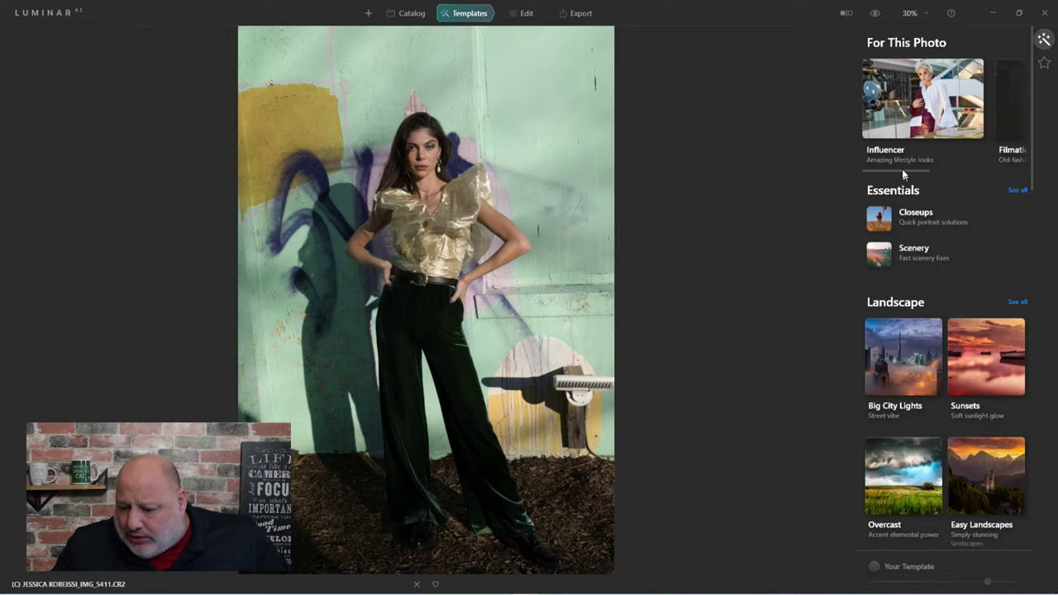
Try the Brush Up and Featured Face templates of the Closeups collection and apply Focus to the photo.
drag(897, 171, 1010, 172)
click(953, 102)
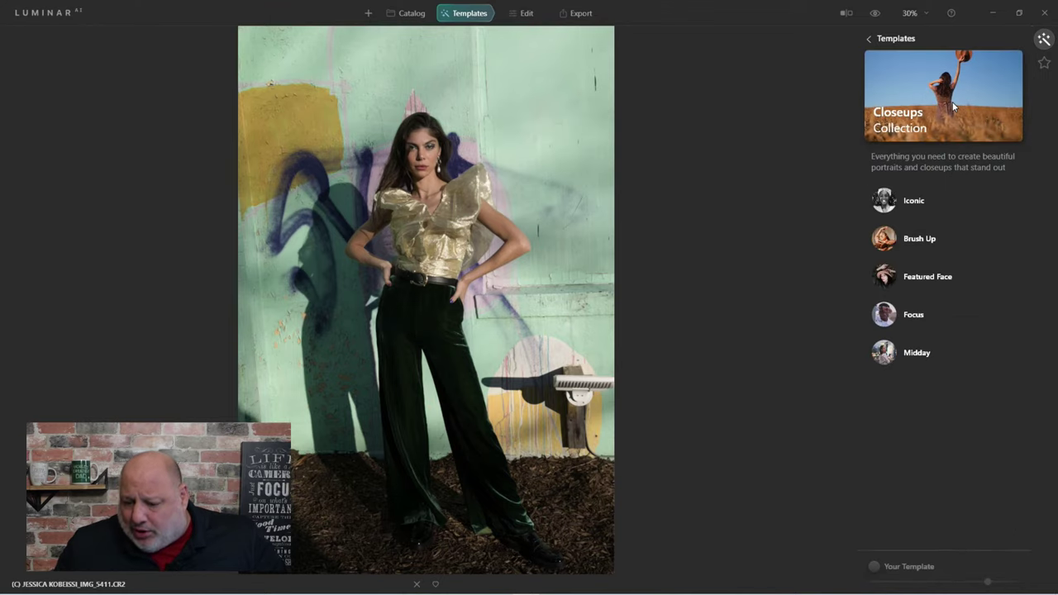
click(884, 244)
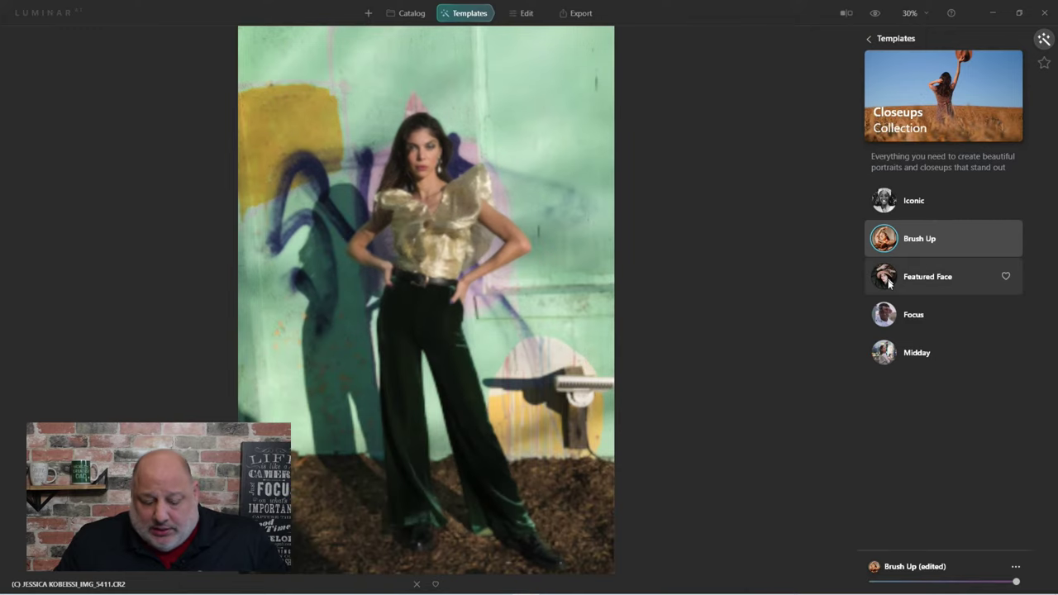
click(888, 282)
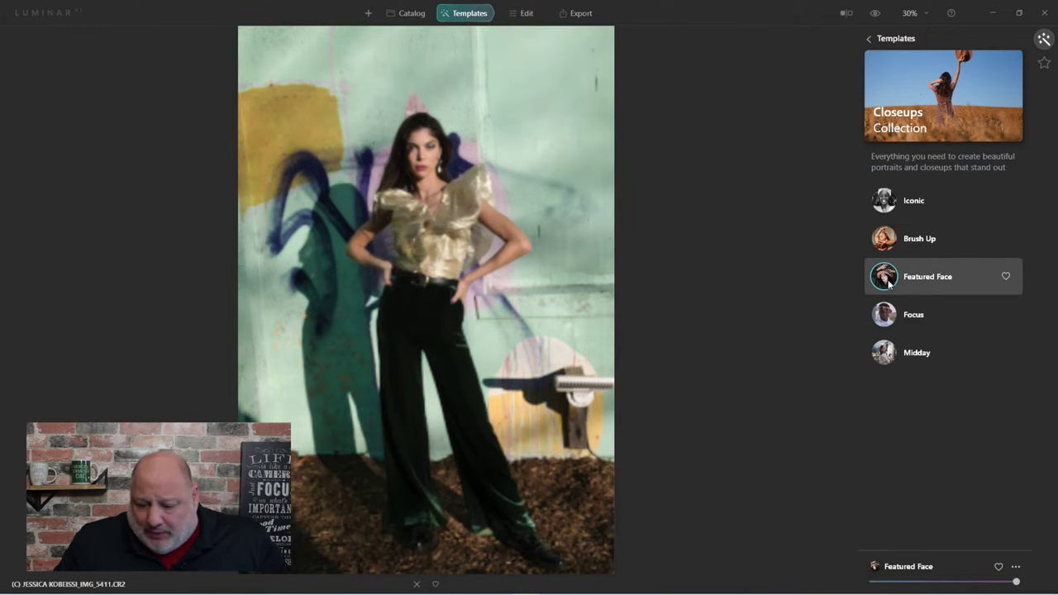
click(889, 316)
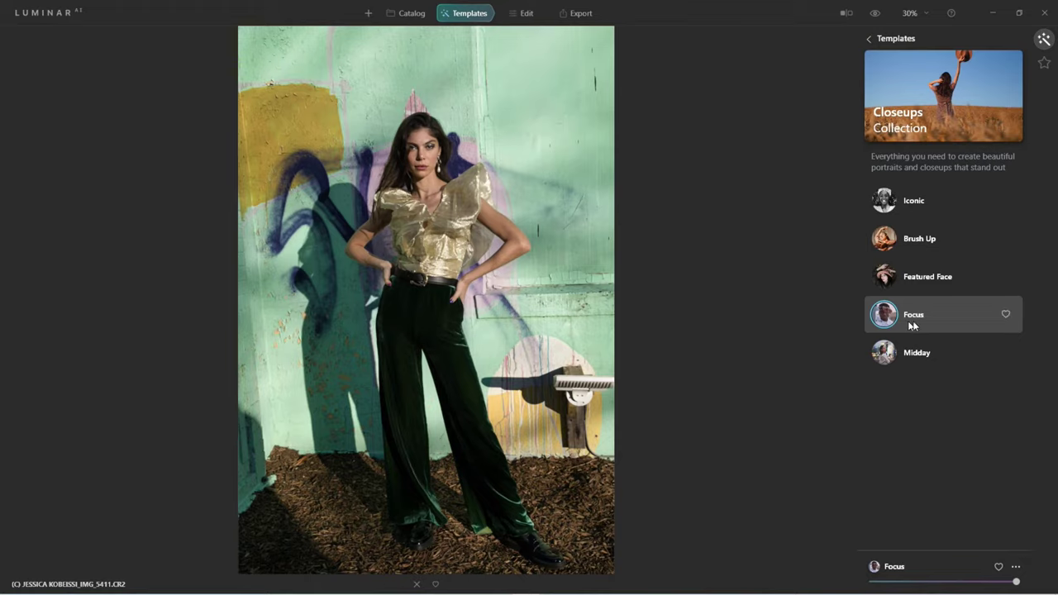
Raise the Enhance AI Accent of the photo to 79 and review its edit history.
click(530, 23)
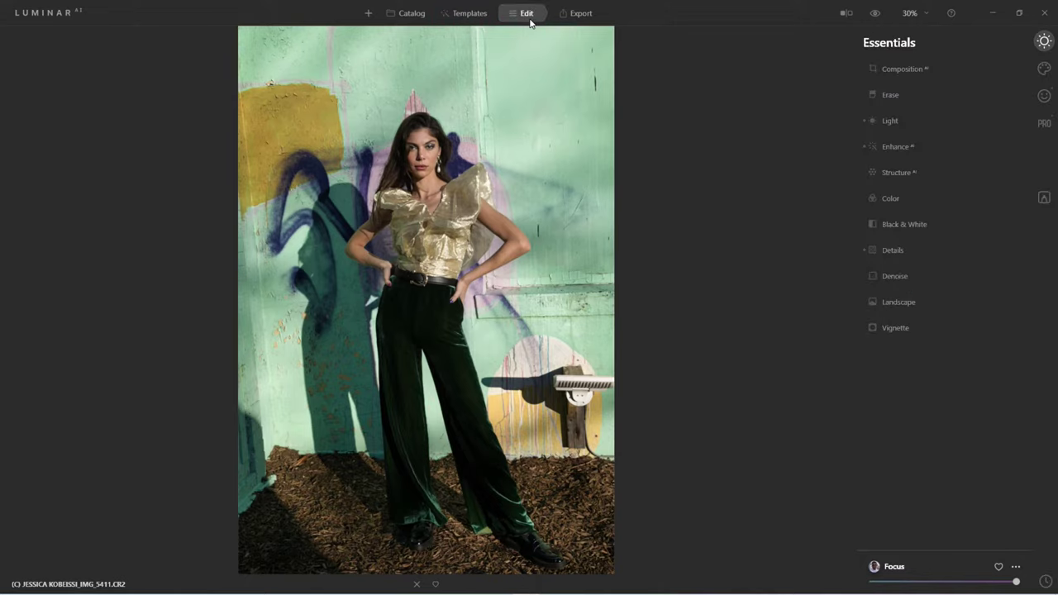
click(913, 149)
drag(944, 183, 978, 183)
click(898, 149)
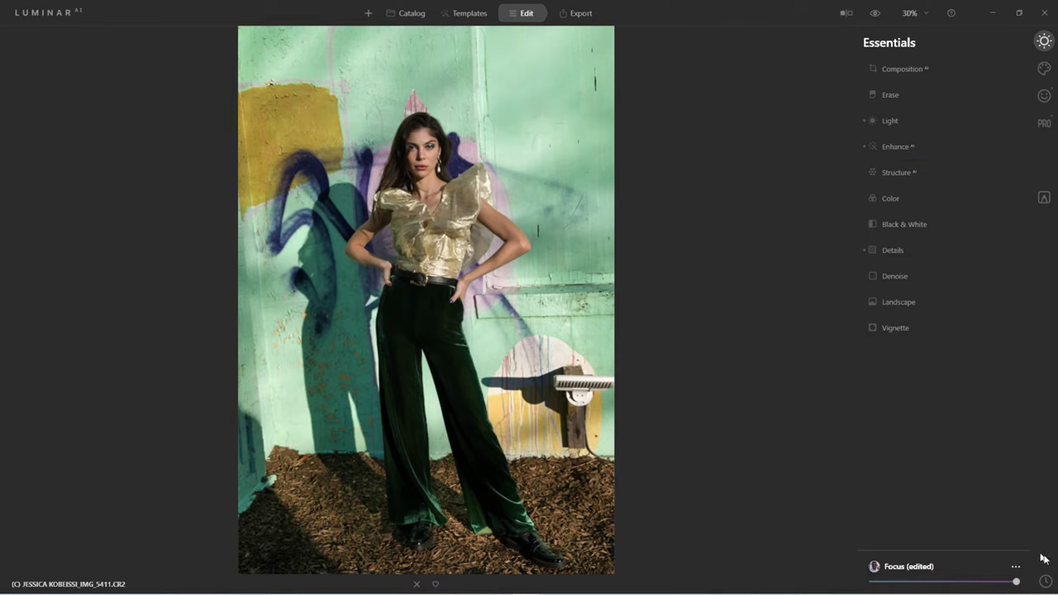
click(1046, 581)
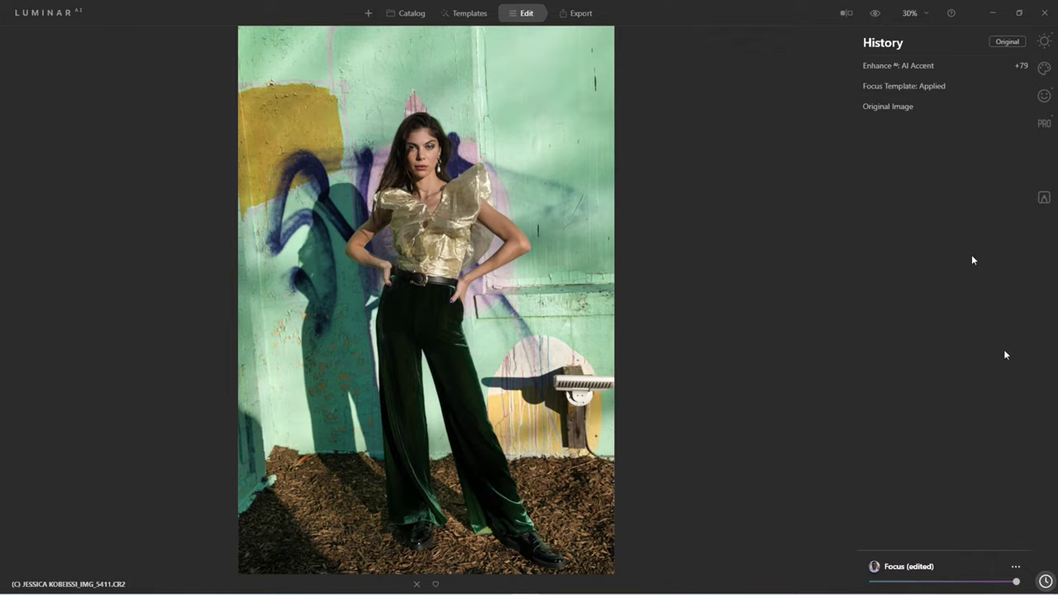
click(1045, 46)
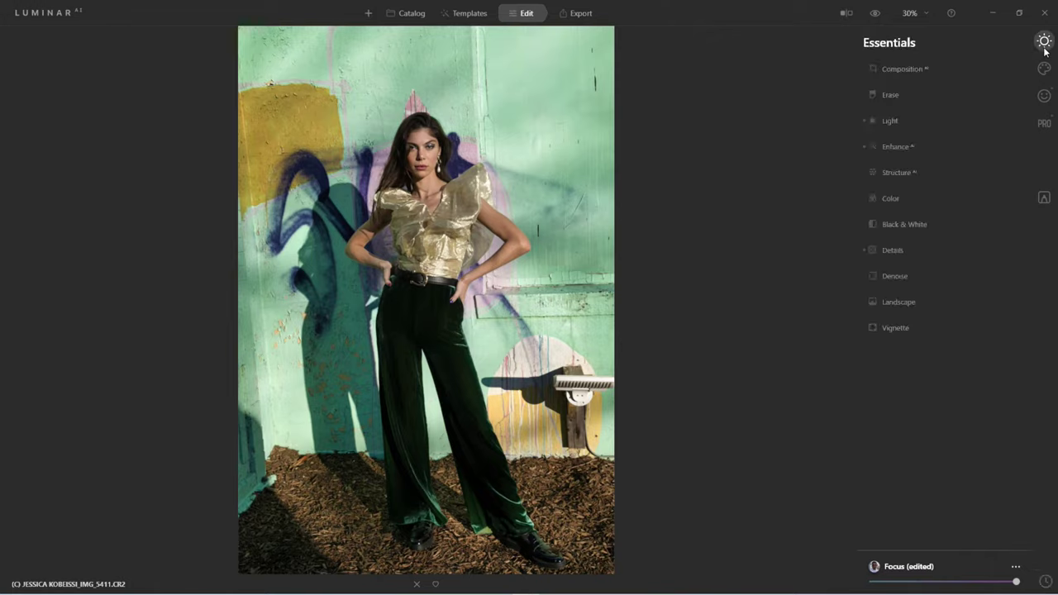
Examine the export settings for saving the photo to disk without exporting it.
click(576, 11)
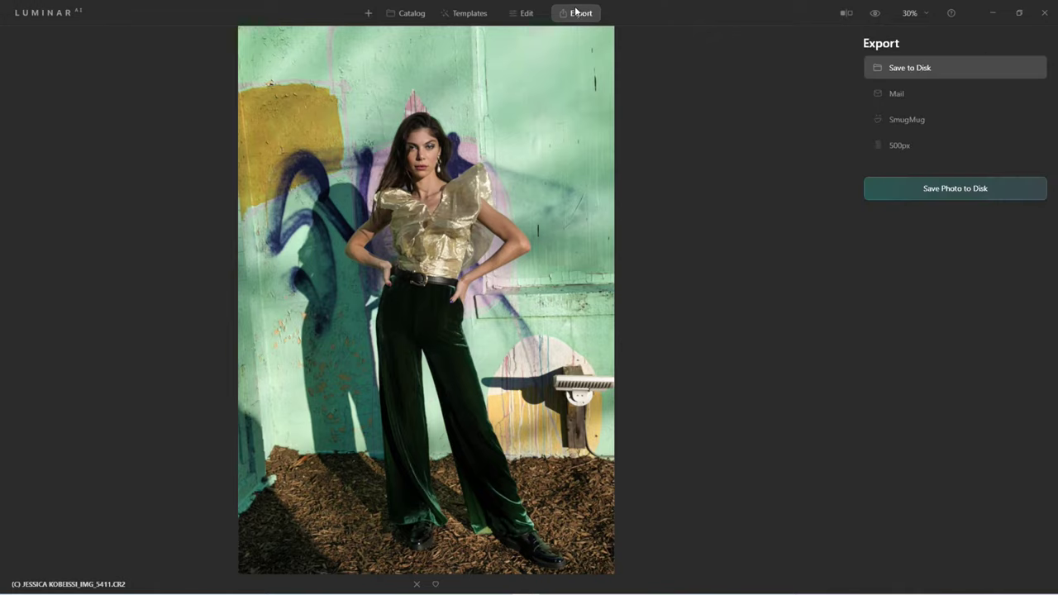
click(937, 186)
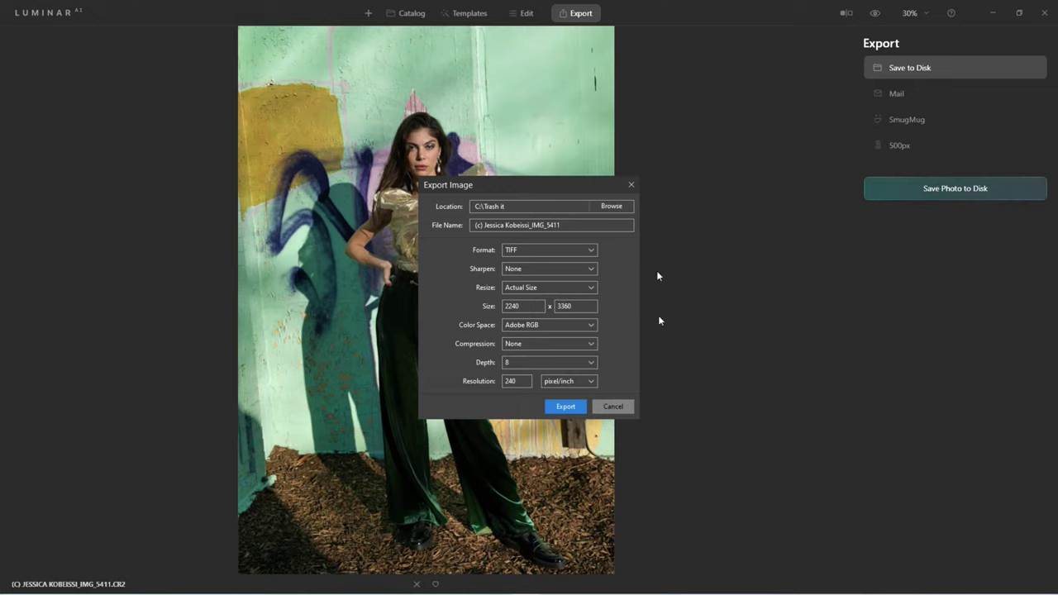
click(606, 406)
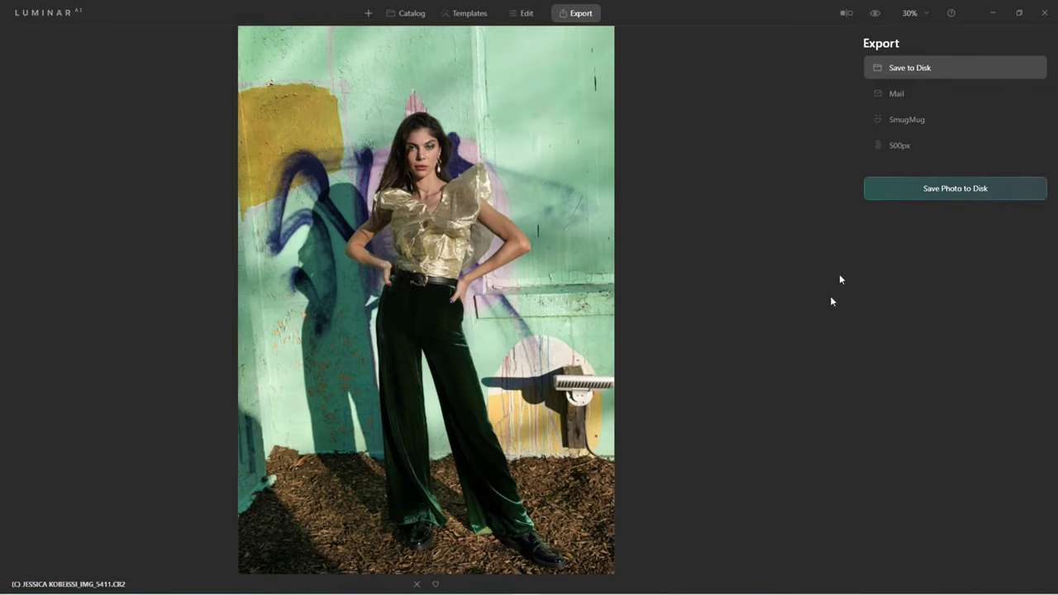
Return to the catalog and remove the photo from Single Image Edits.
click(412, 15)
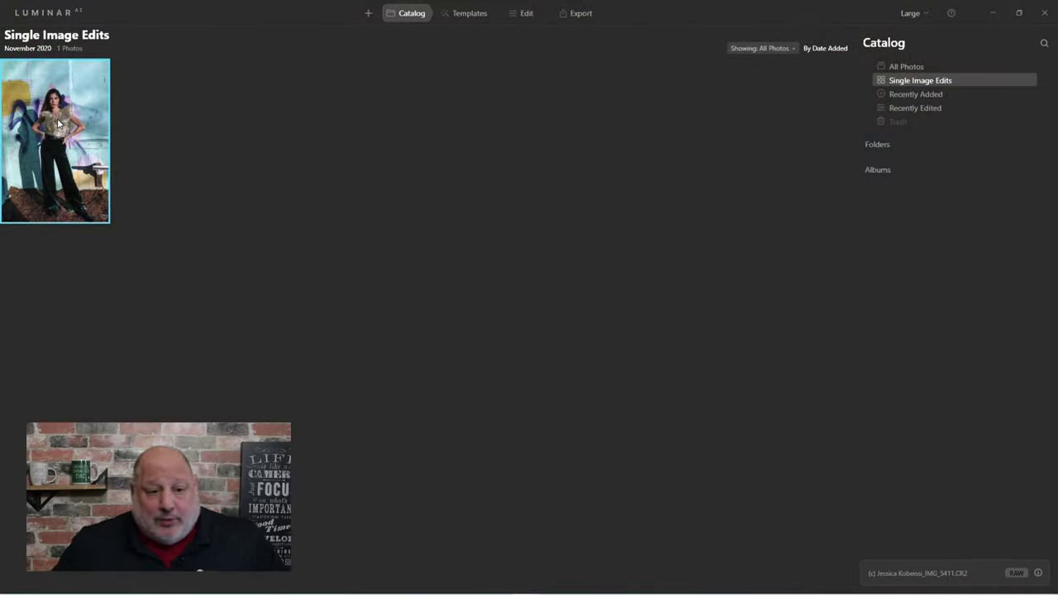
right_click(68, 113)
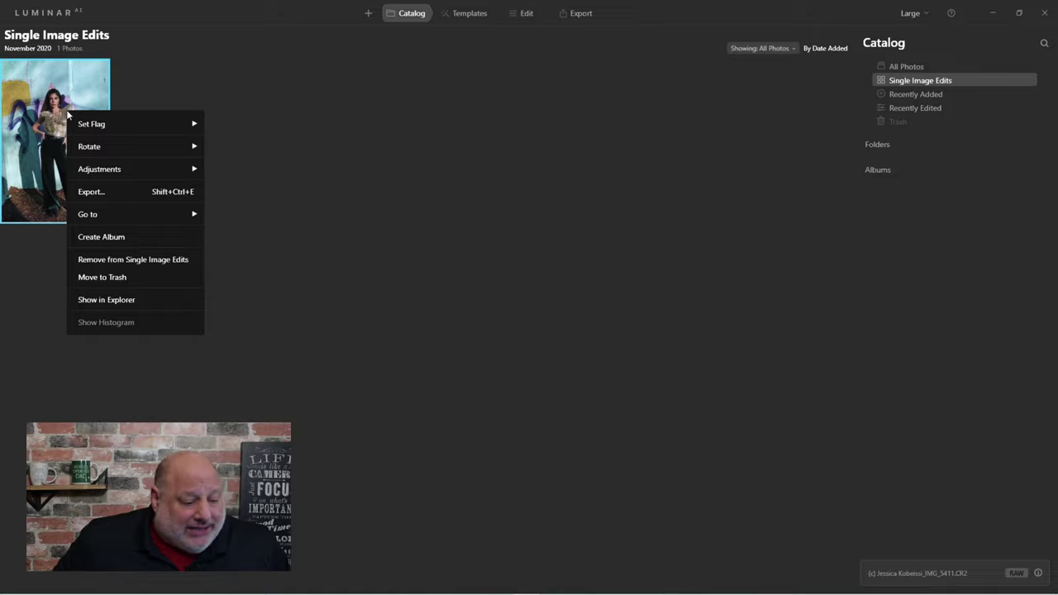
click(170, 261)
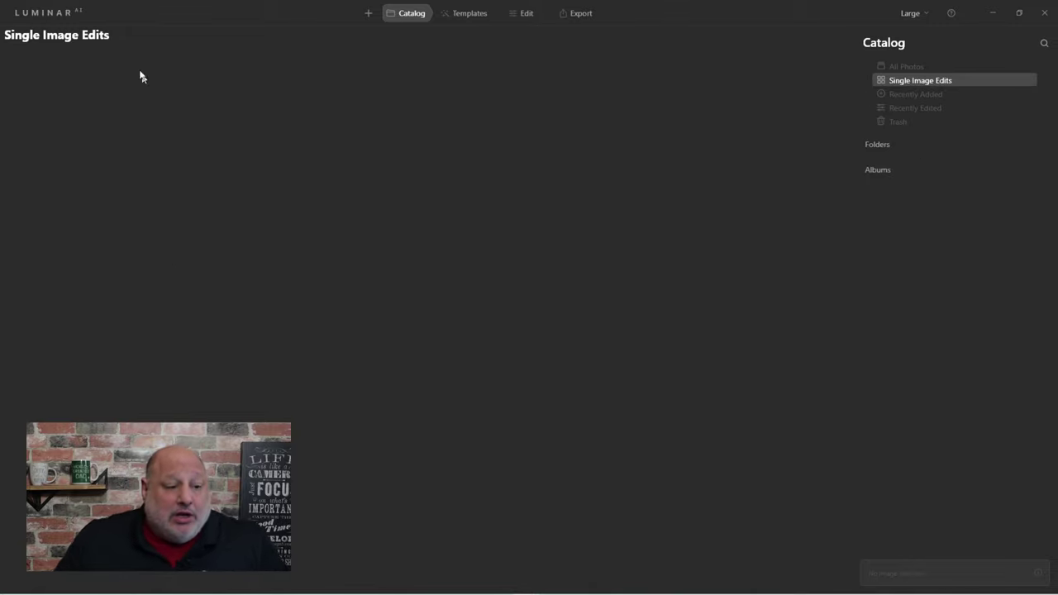
Switch to the recently used catalog Coffee Break 2021.luminarai.
click(62, 13)
mouse_move(42, 40)
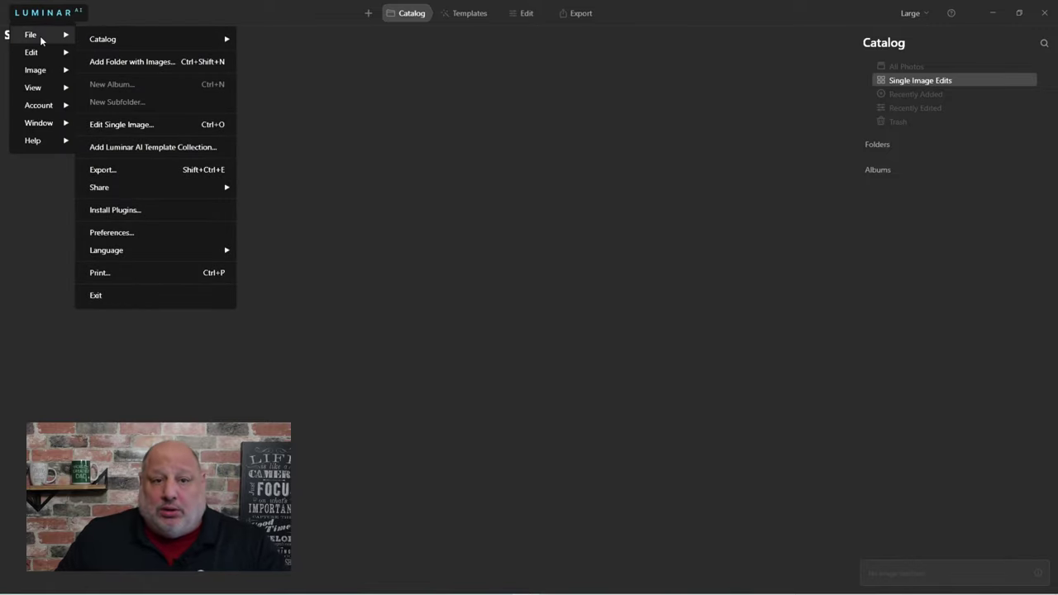
mouse_move(115, 41)
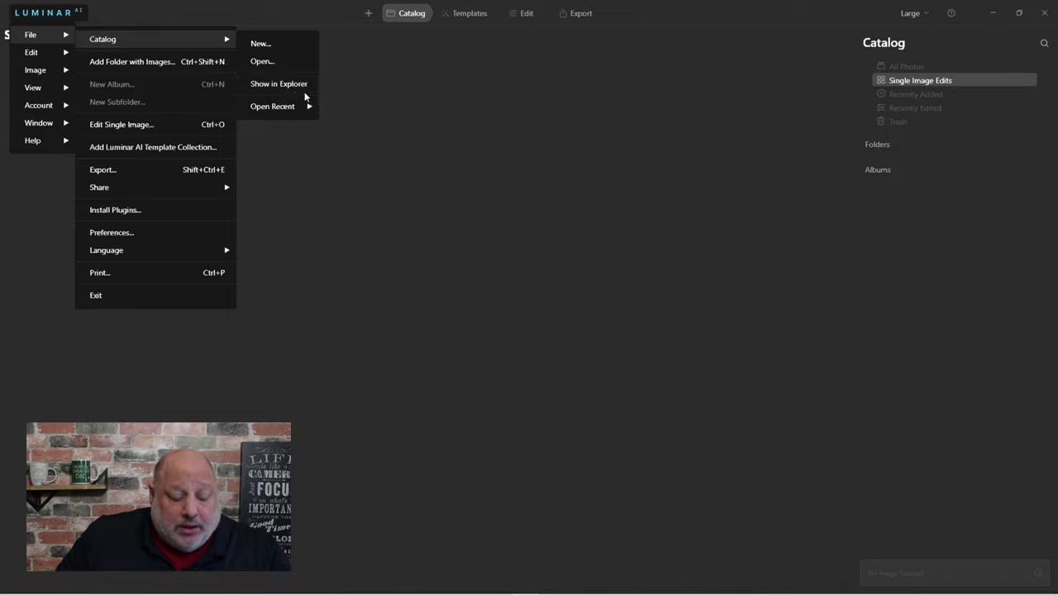
mouse_move(298, 106)
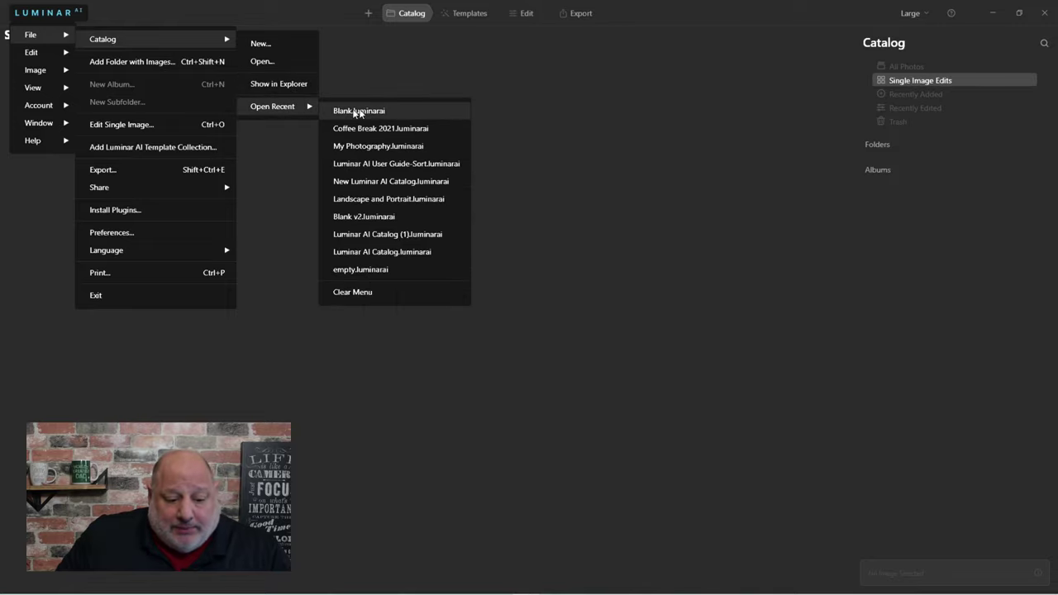
click(431, 129)
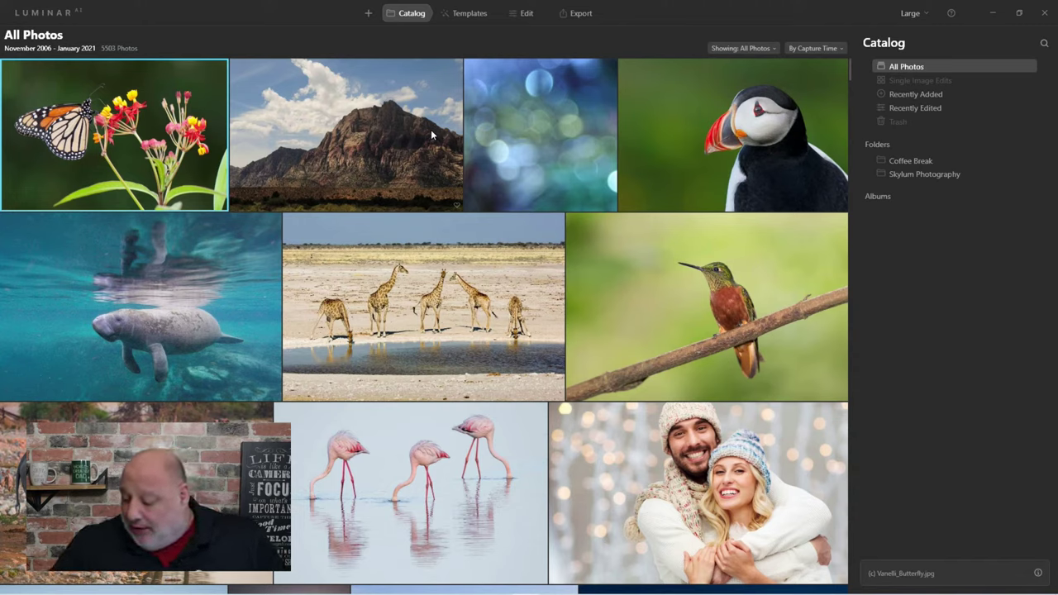
click(368, 14)
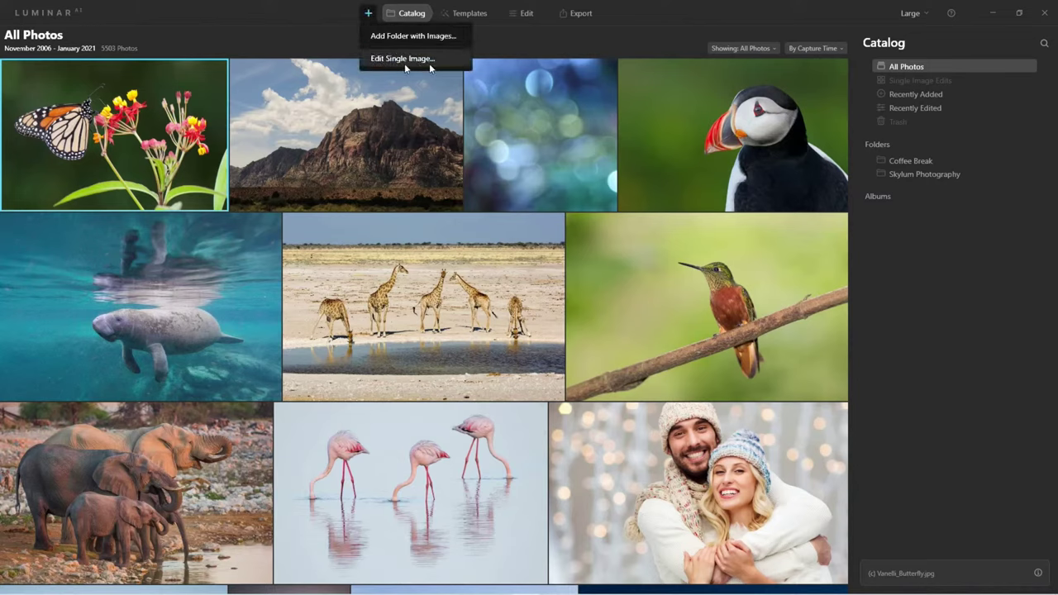
click(334, 45)
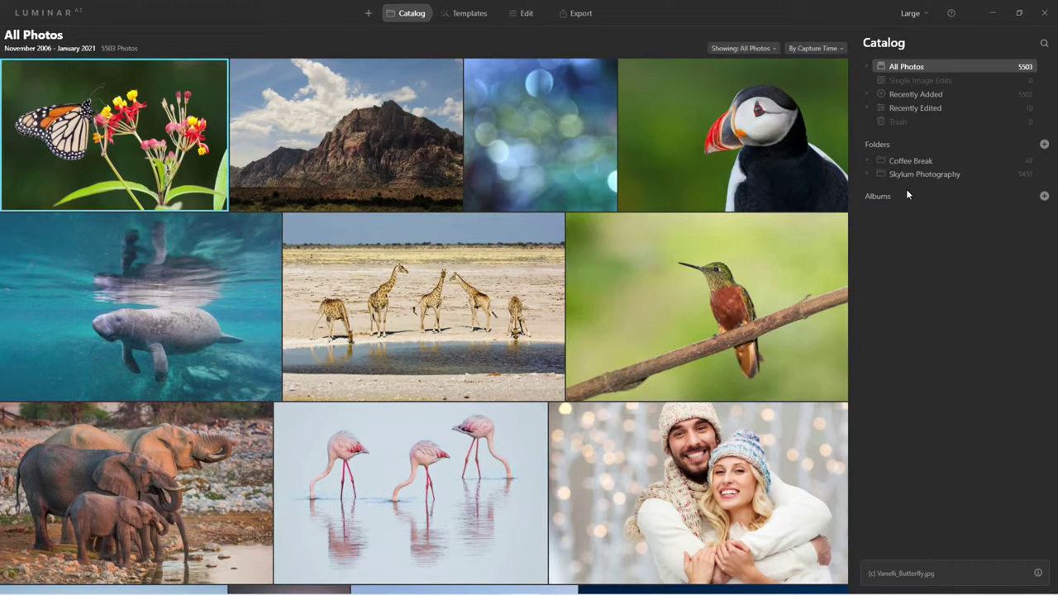
Show the current catalog's location in File Explorer and go up to the Luminar AI Catalog folder.
click(64, 15)
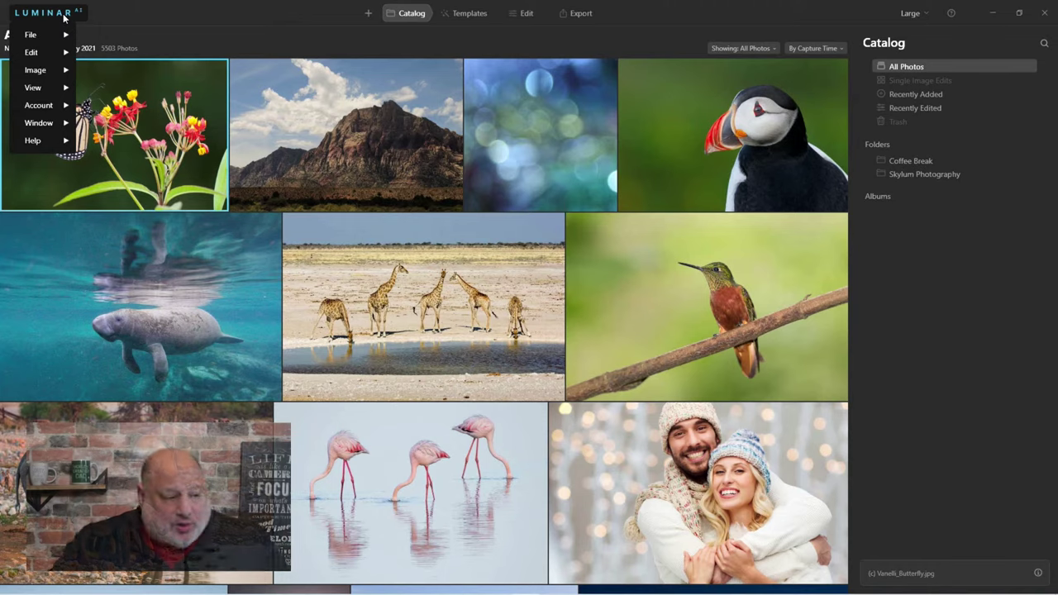
mouse_move(20, 36)
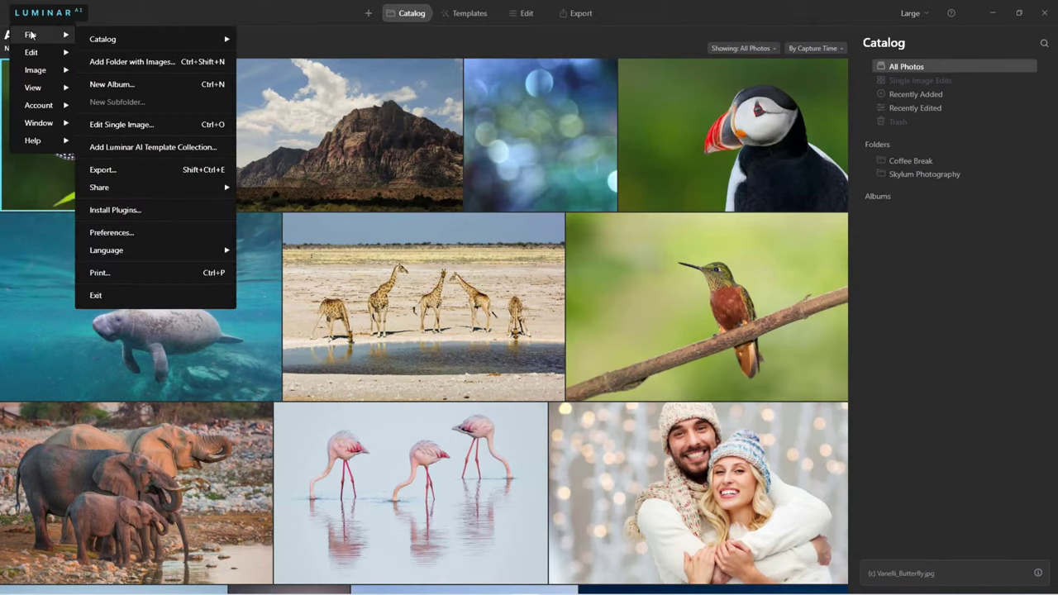
mouse_move(133, 42)
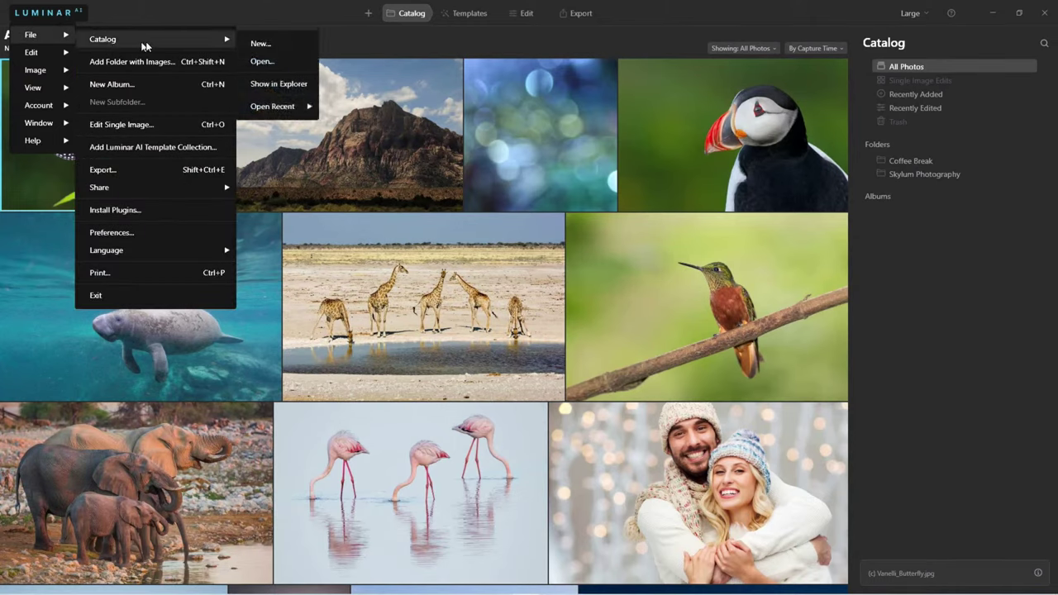
click(299, 85)
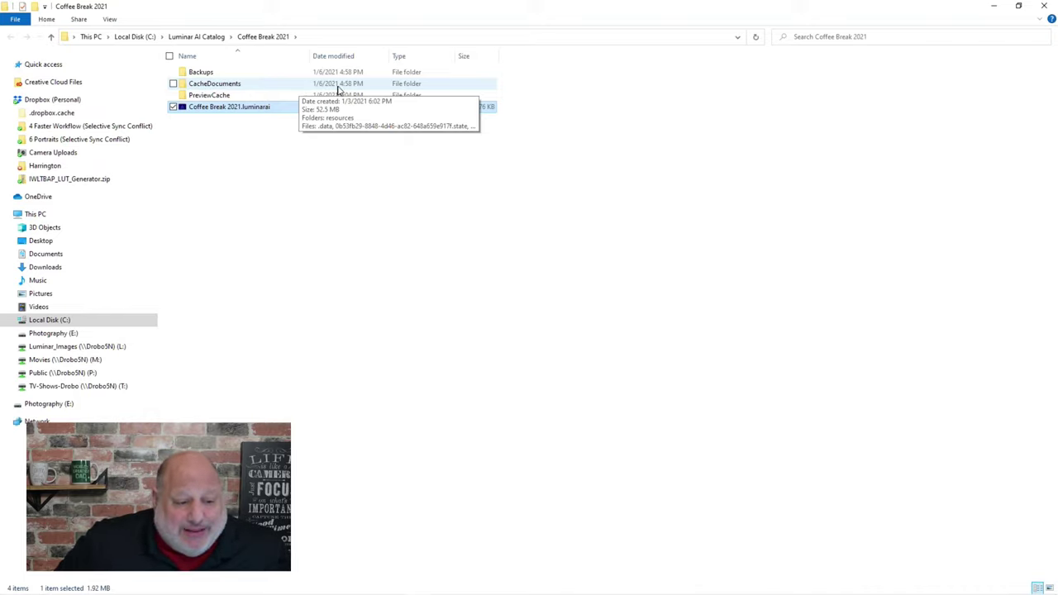
click(215, 38)
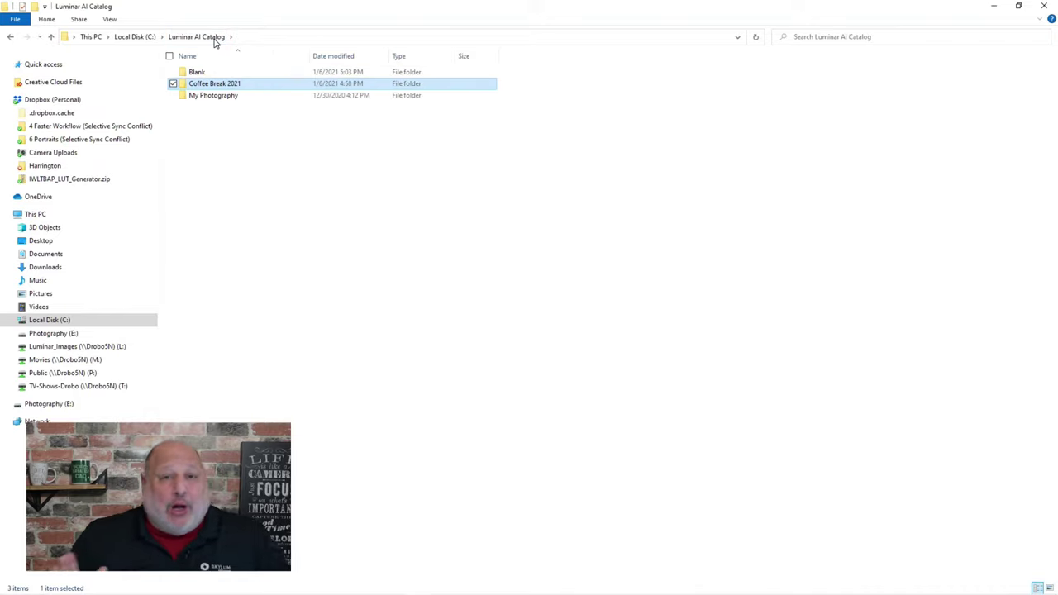
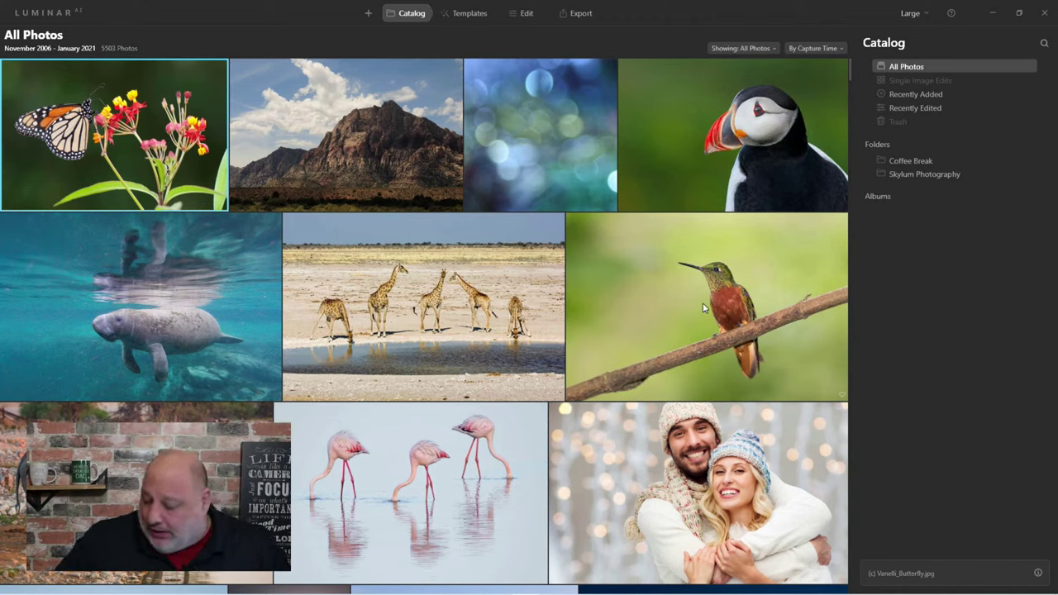
Show the current catalog in File Explorer again, check the Backups folder's details and select Coffee Break 2021.luminarai.
click(39, 16)
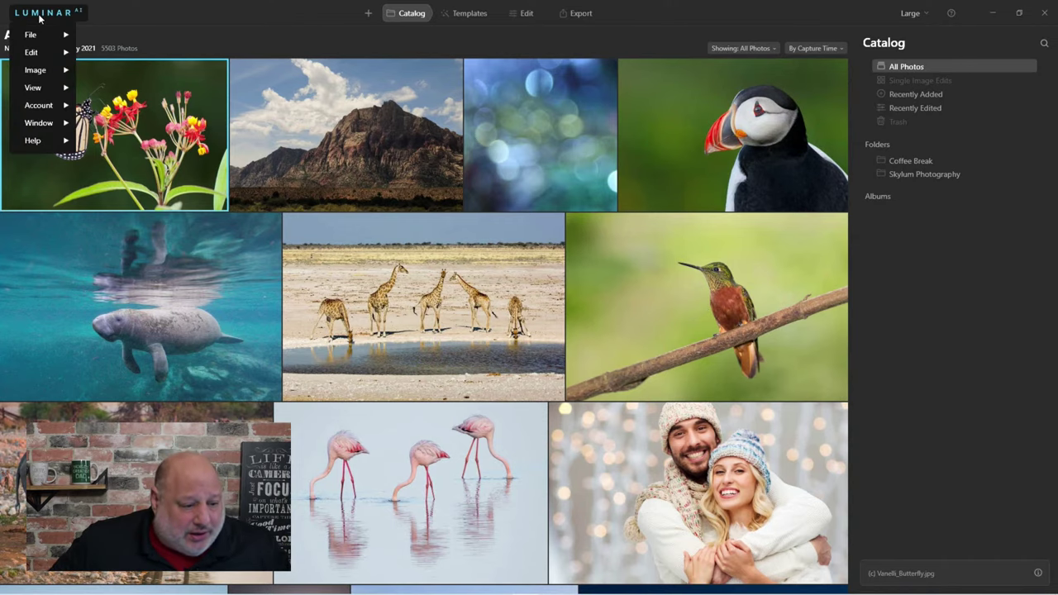
mouse_move(44, 35)
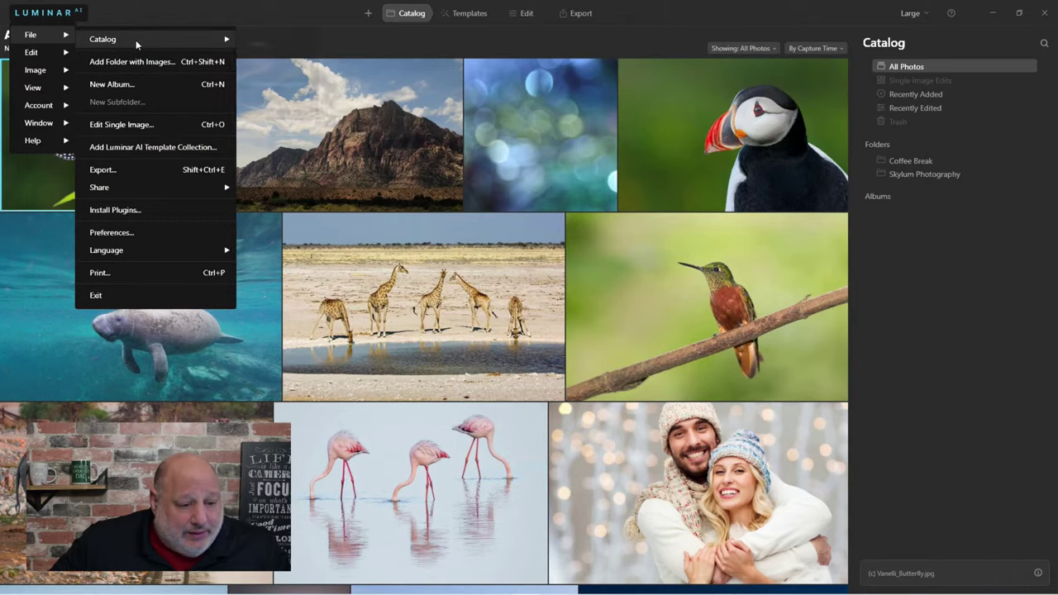
mouse_move(135, 40)
click(291, 87)
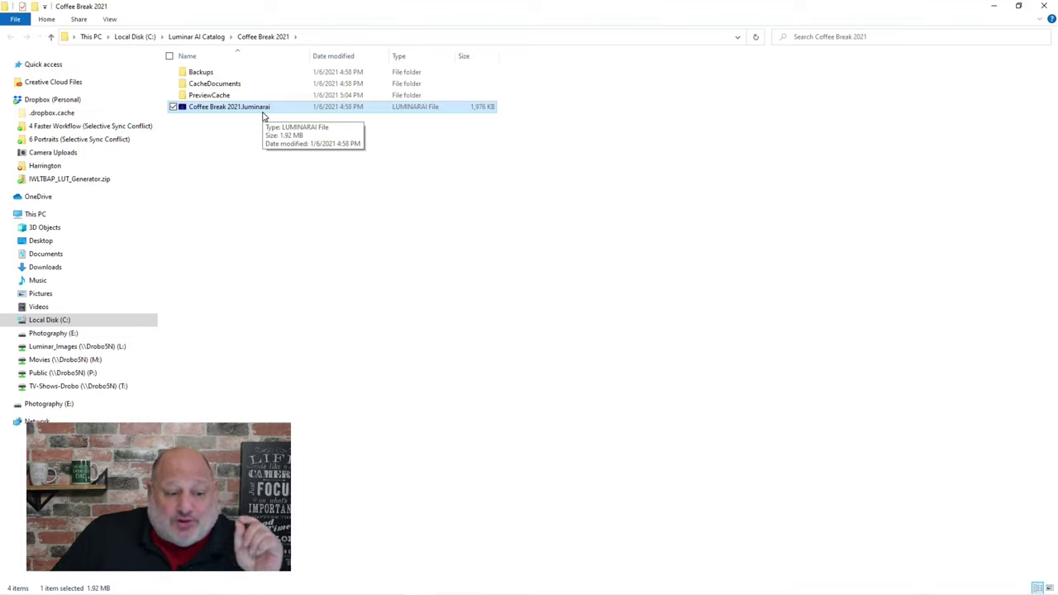
click(233, 151)
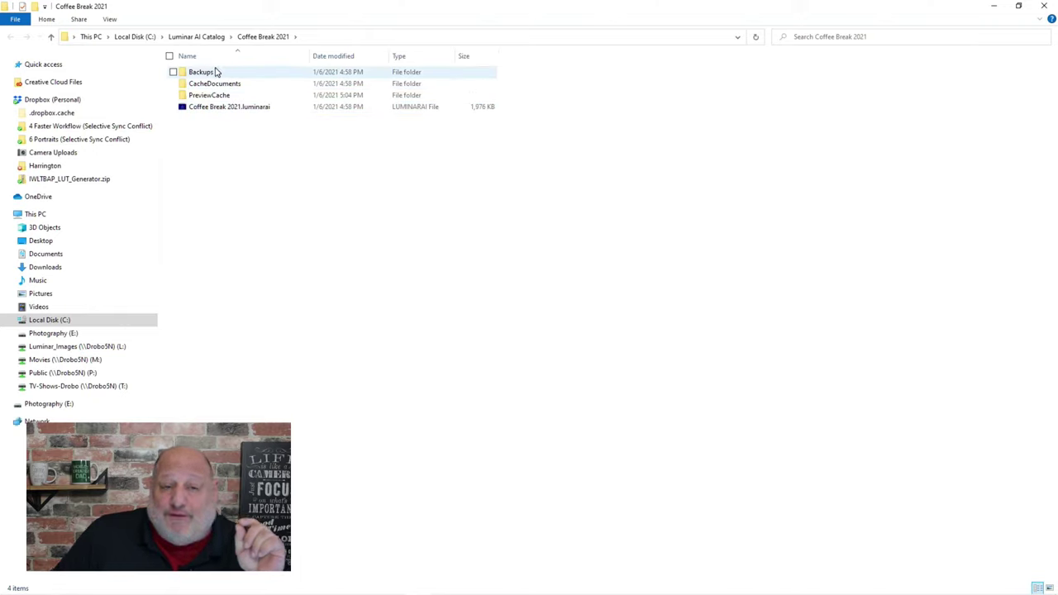
mouse_move(216, 72)
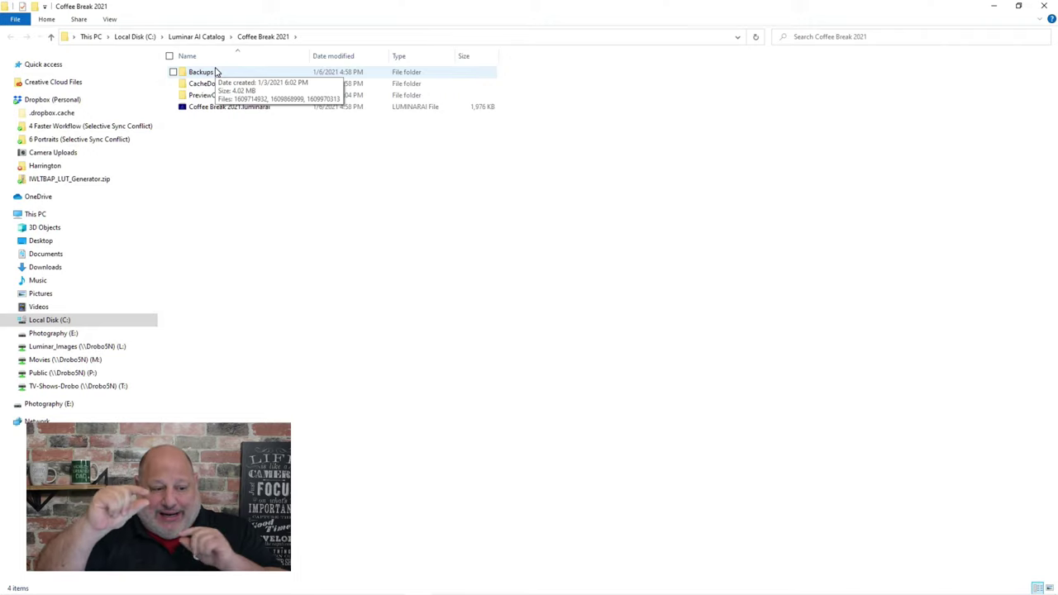
click(216, 108)
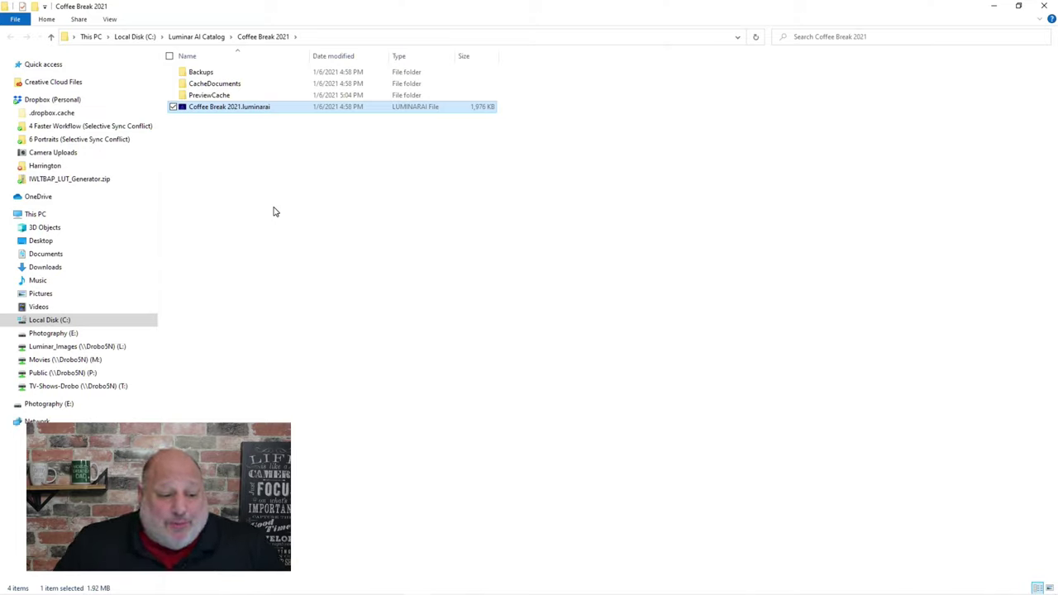
Look through the Backups folder, return to the Coffee Break 2021 folder, and close File Explorer with the catalog file selected.
double_click(192, 72)
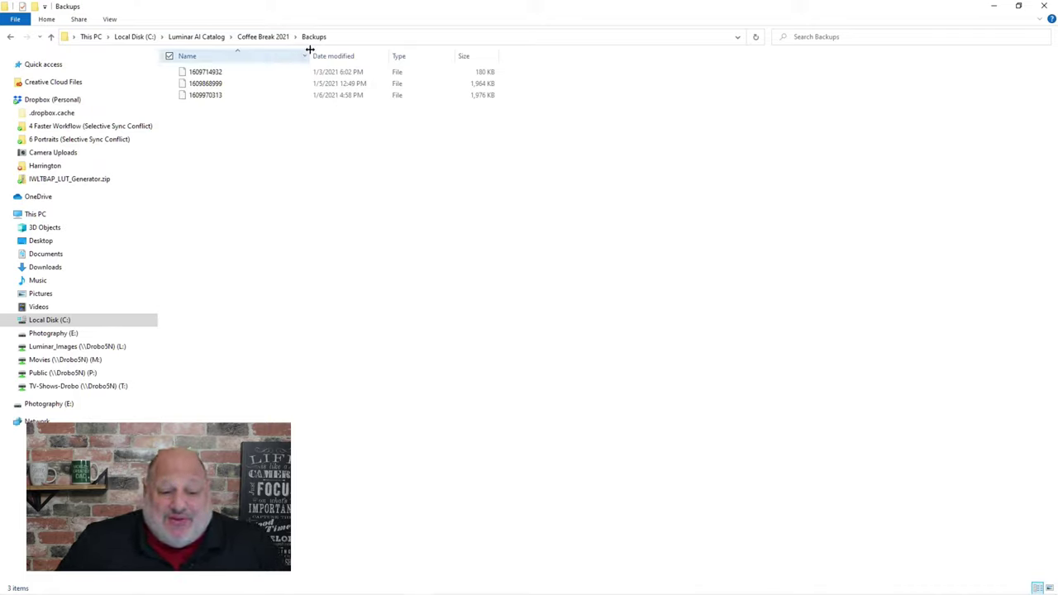
click(259, 36)
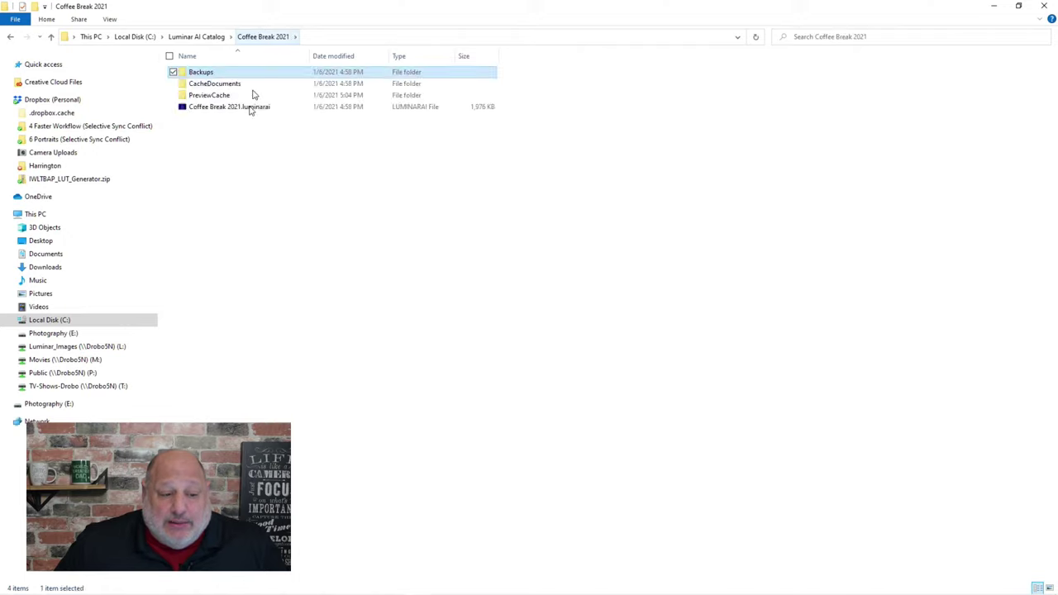
click(216, 108)
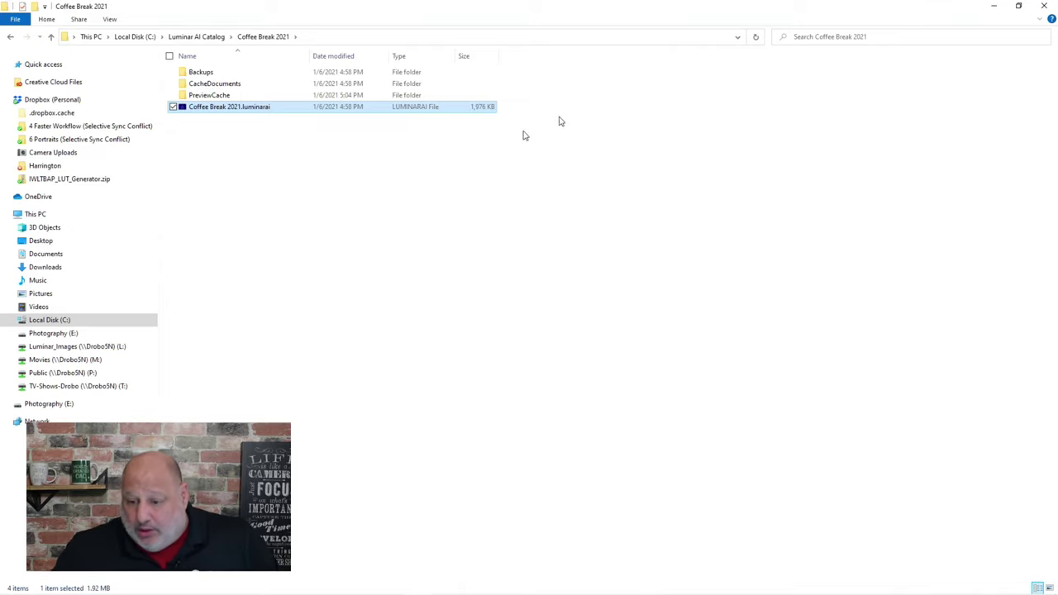
click(1046, 6)
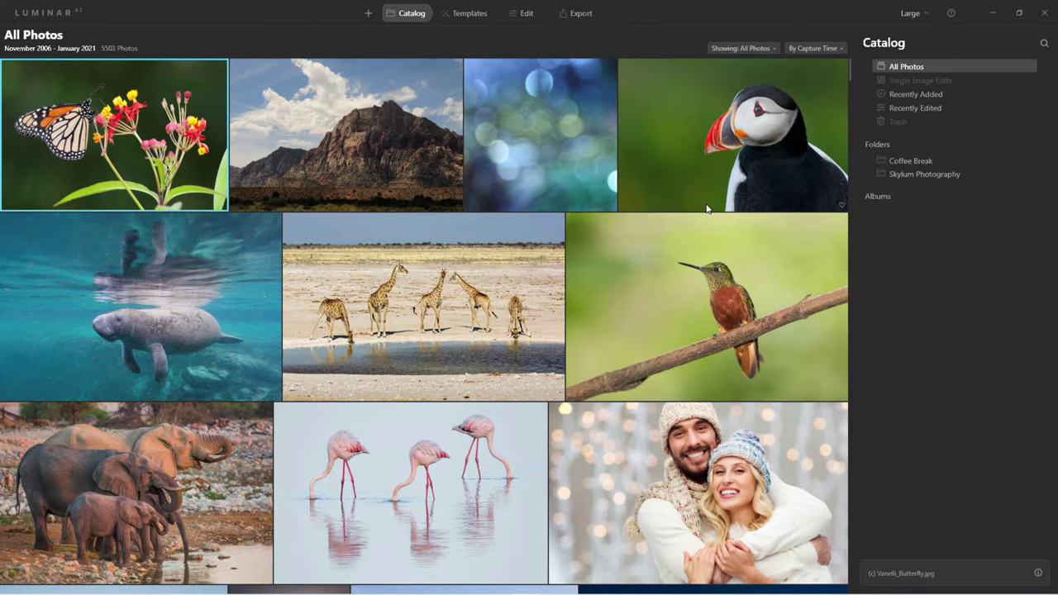
Search the catalog for files with "nef" in the name and select the photo of the woman in white.
click(1043, 44)
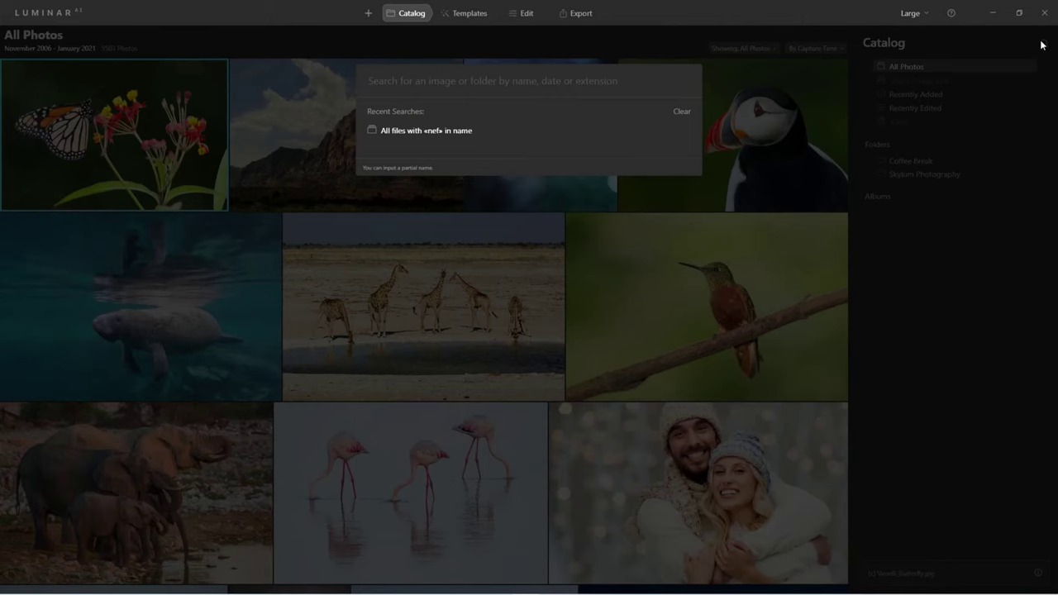
text(nef)
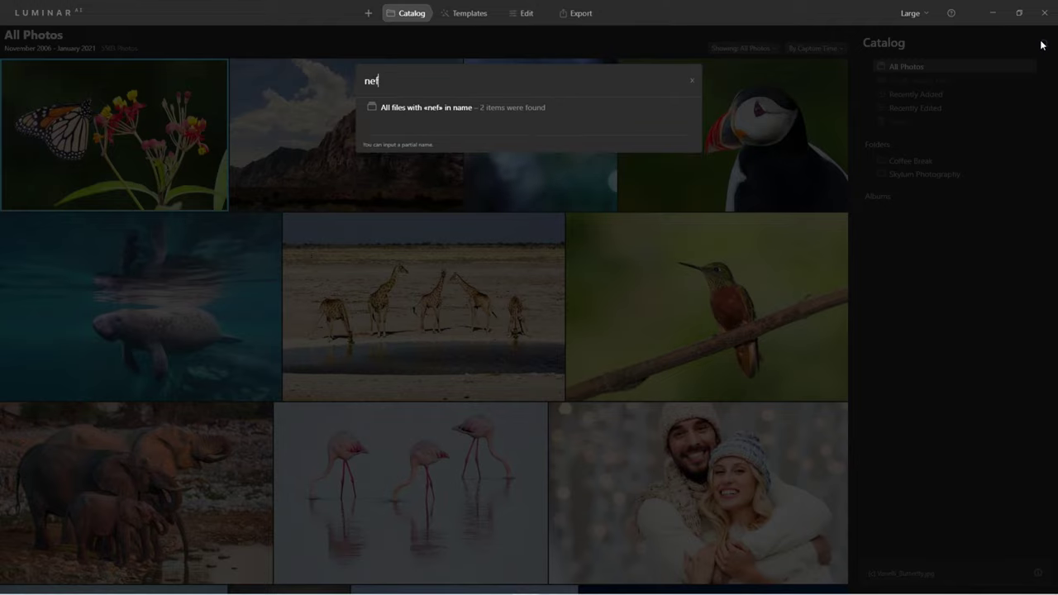
click(409, 107)
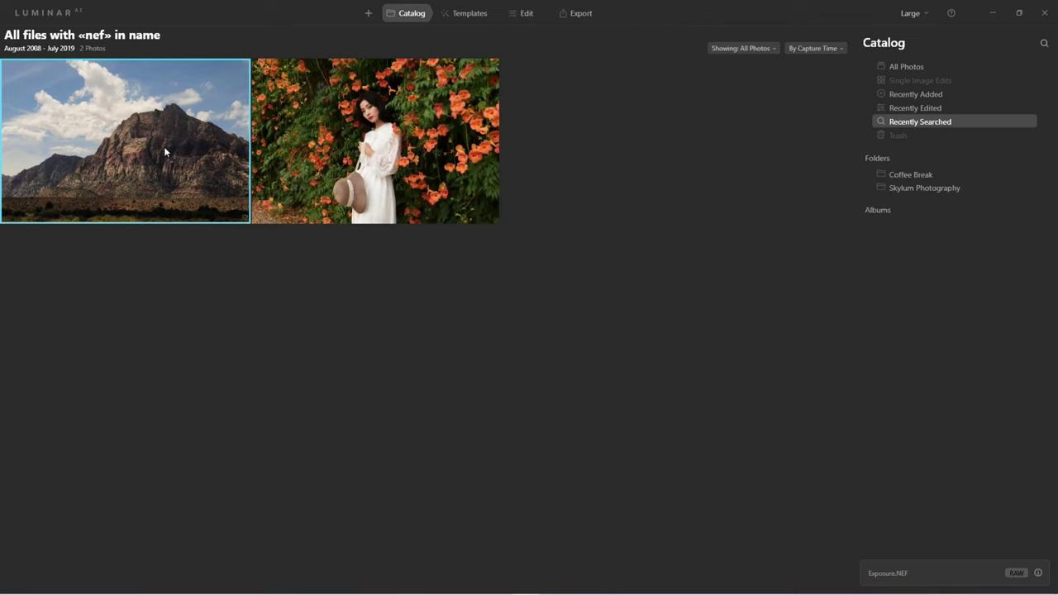
click(359, 145)
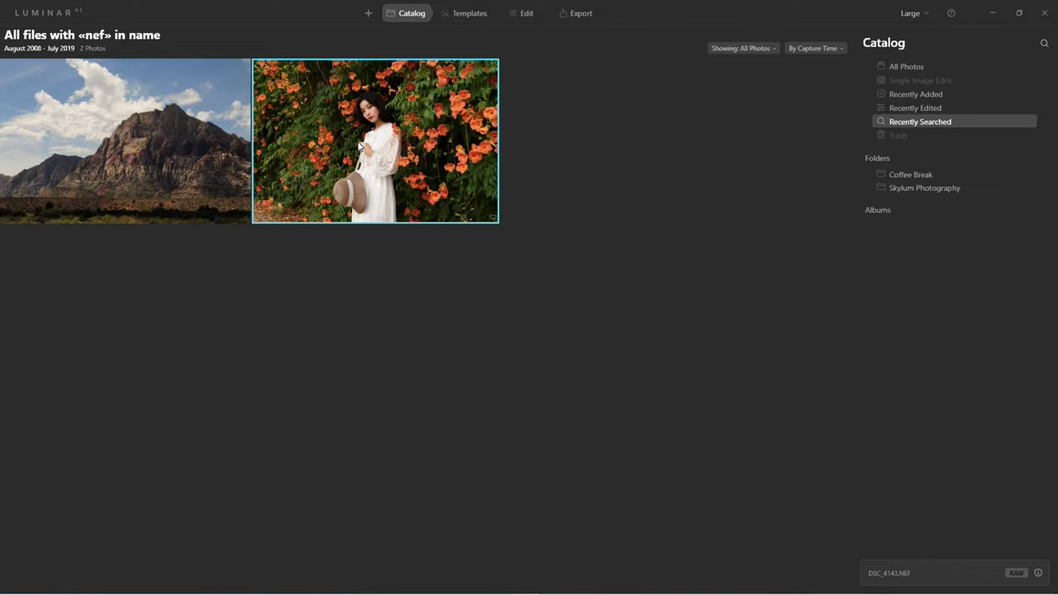
Search the catalog for all files with "jpg" in the name and show the matching photos.
click(1044, 43)
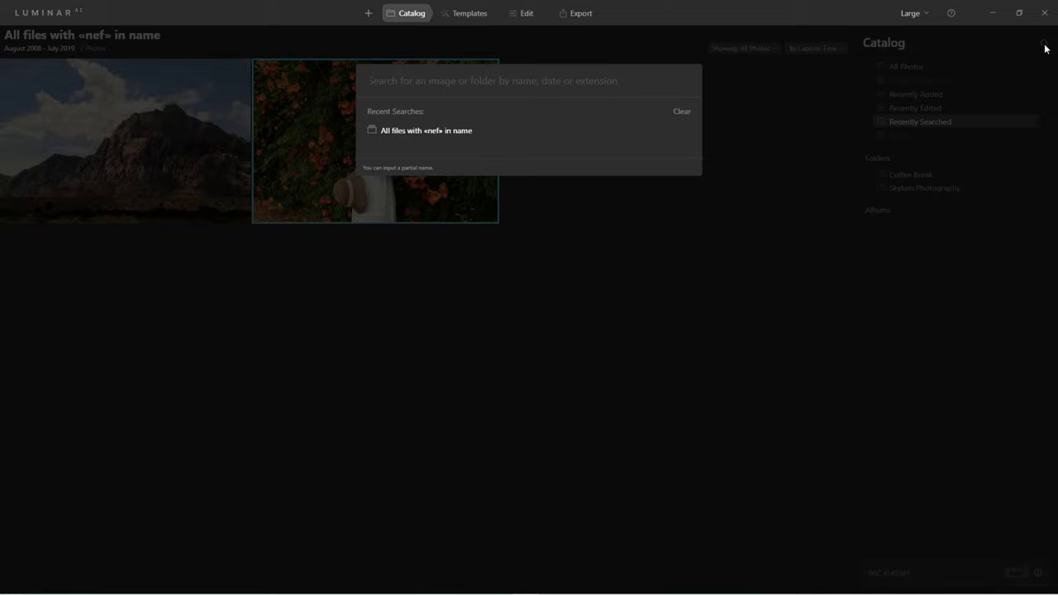
text(jpg)
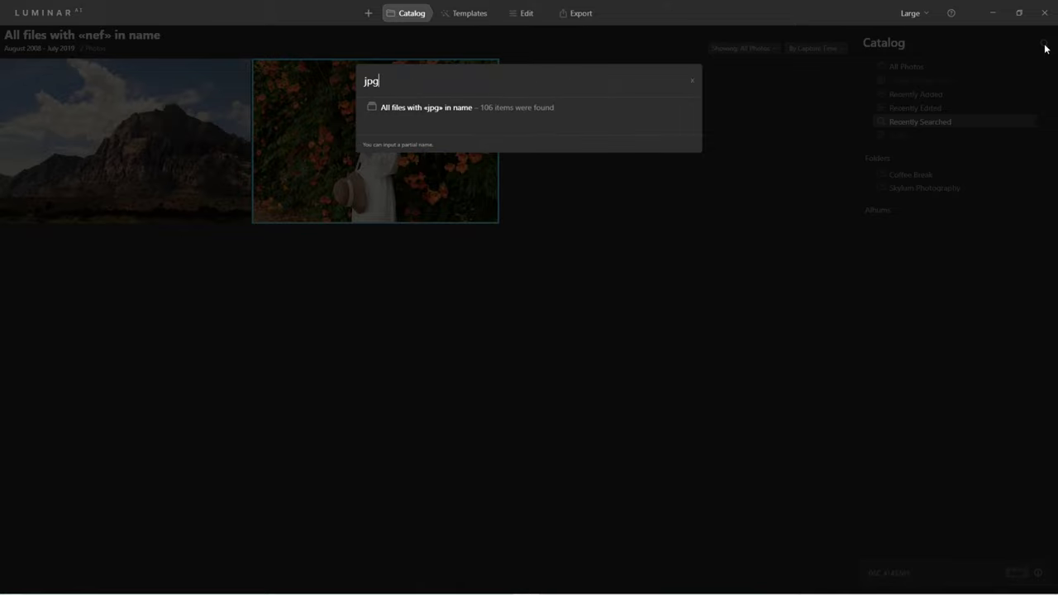
click(486, 109)
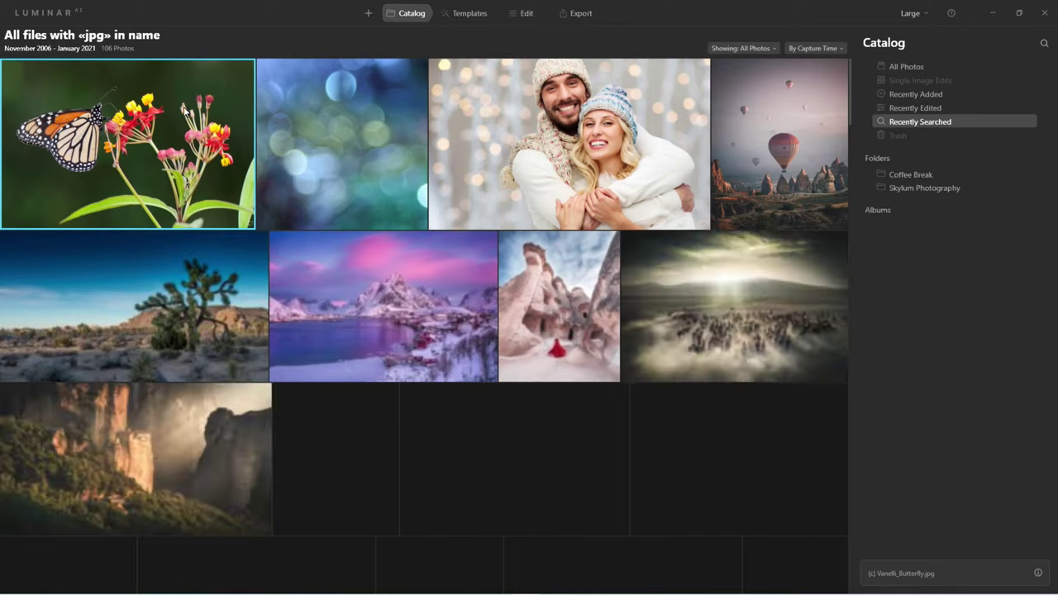
Search the catalog for files with "butterfly" in the name and show the matching photo.
click(1044, 43)
text(bu)
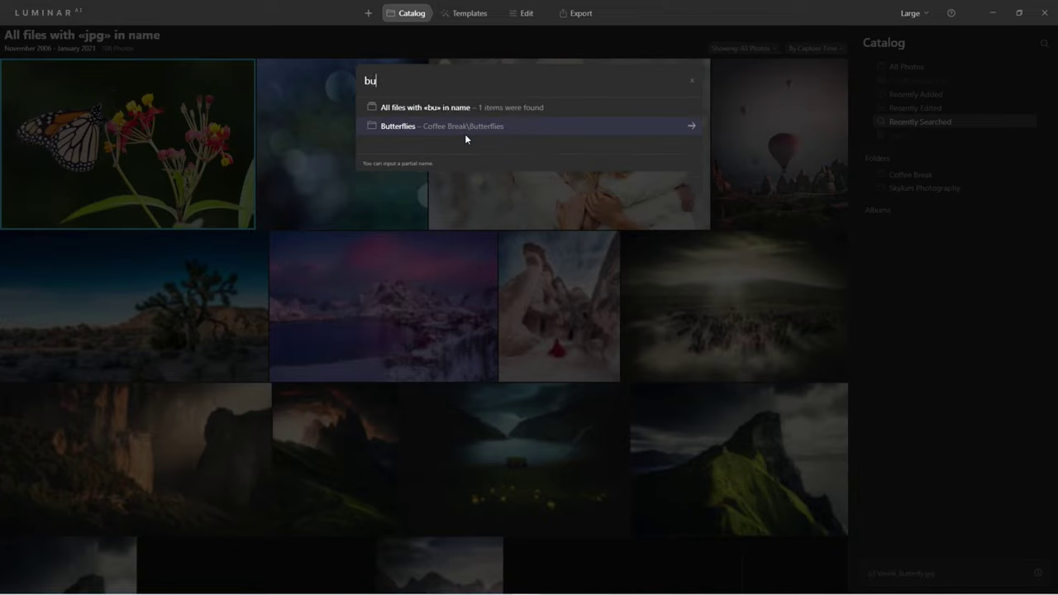
text(tterfly)
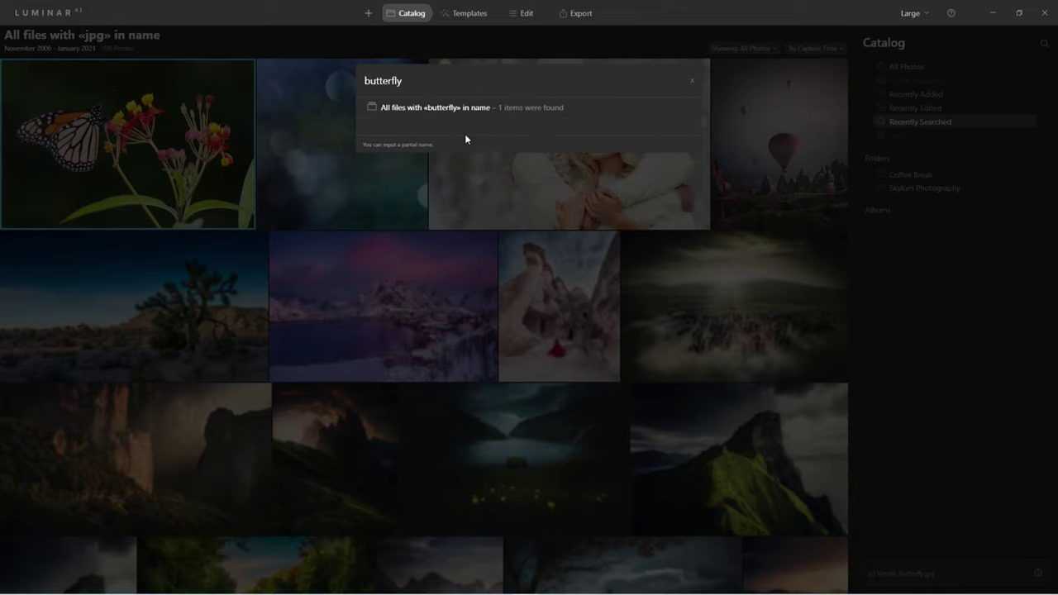
click(464, 113)
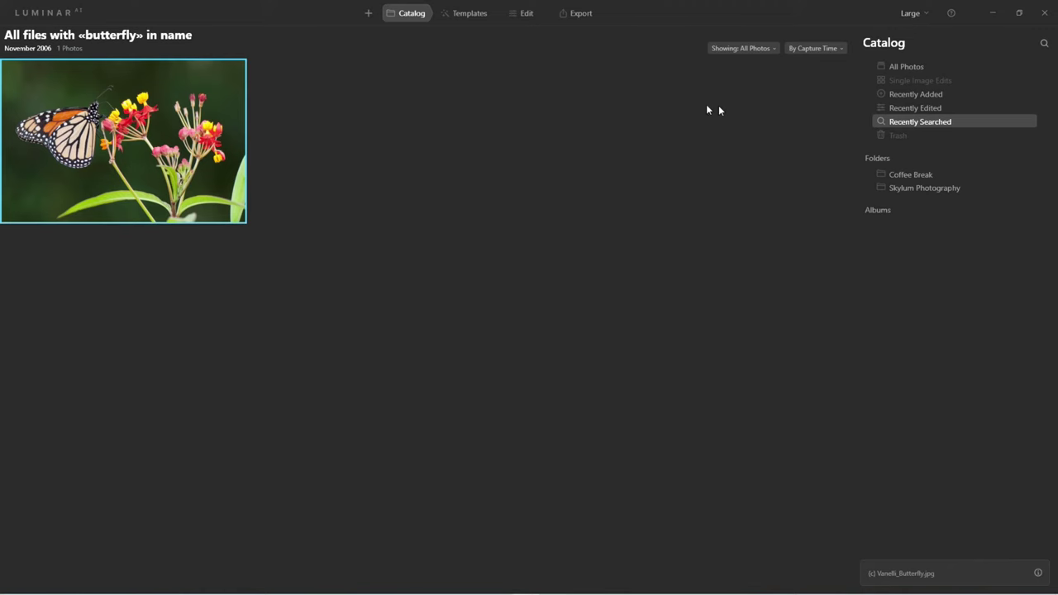
Open the linked-hands photo from the Coffee Break folder and display the overview of template collections for it.
click(910, 175)
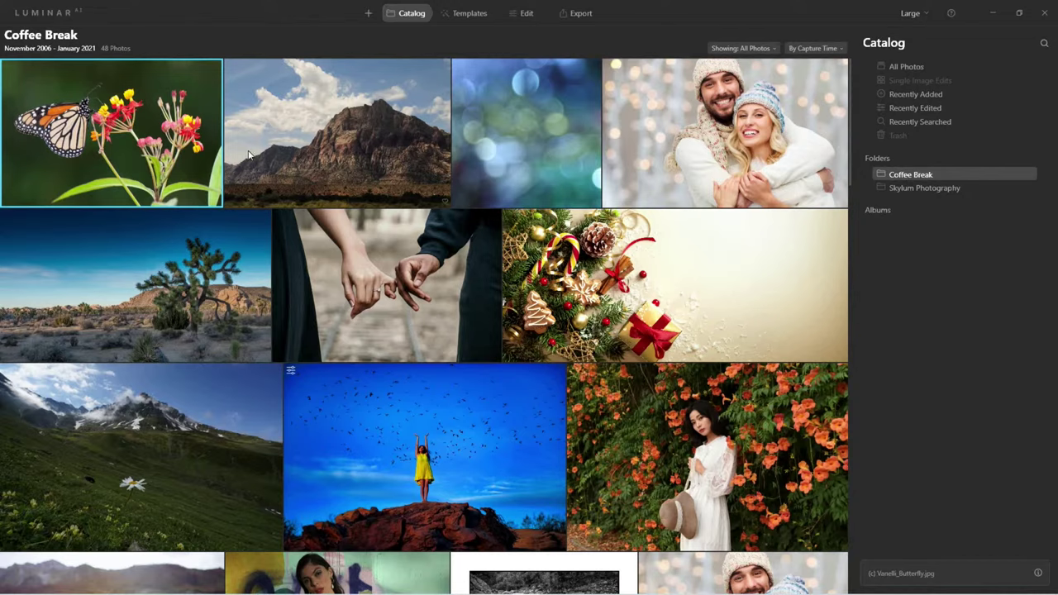
double_click(455, 306)
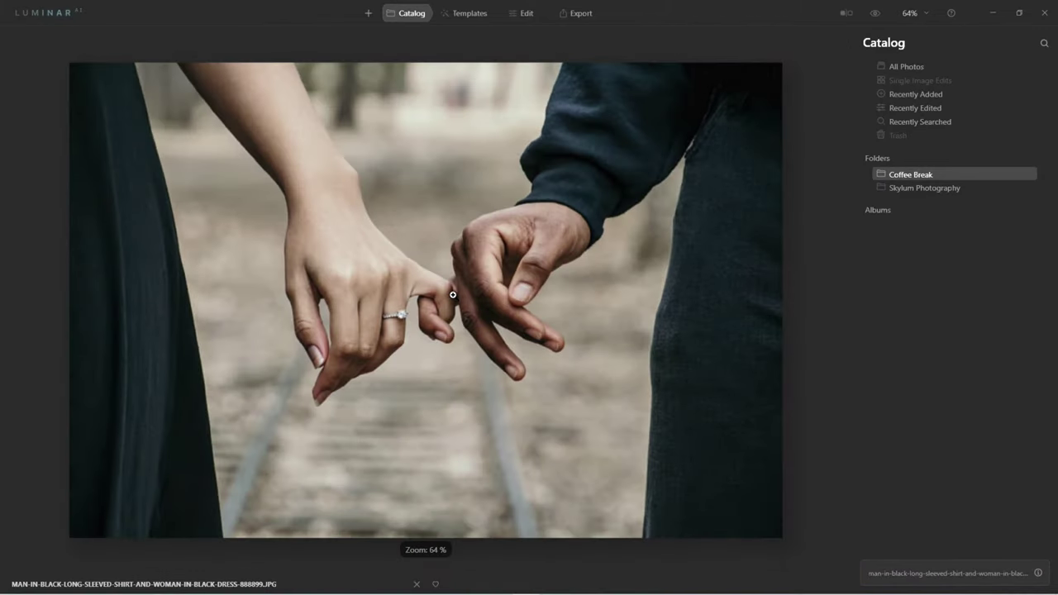
click(477, 15)
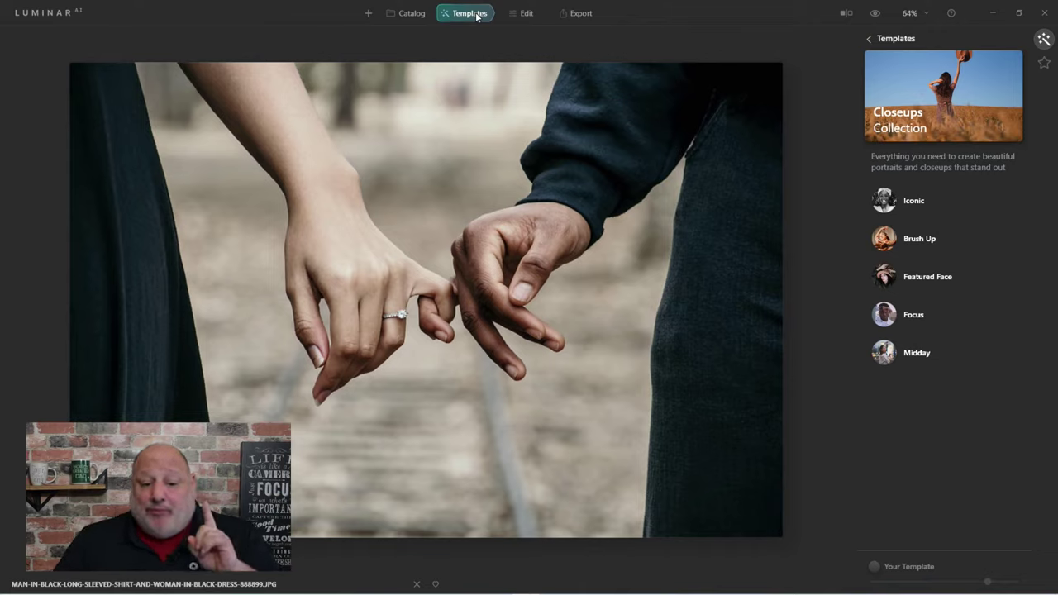
click(868, 38)
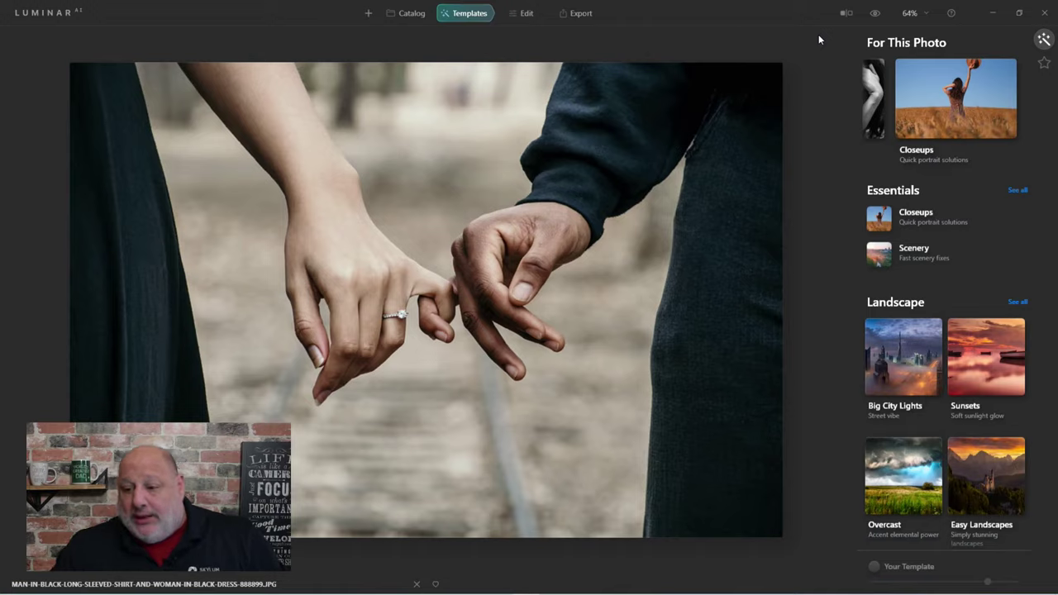
Browse the User Templates in My Collection, collapse them, and expand the Legacy templates list.
click(1046, 63)
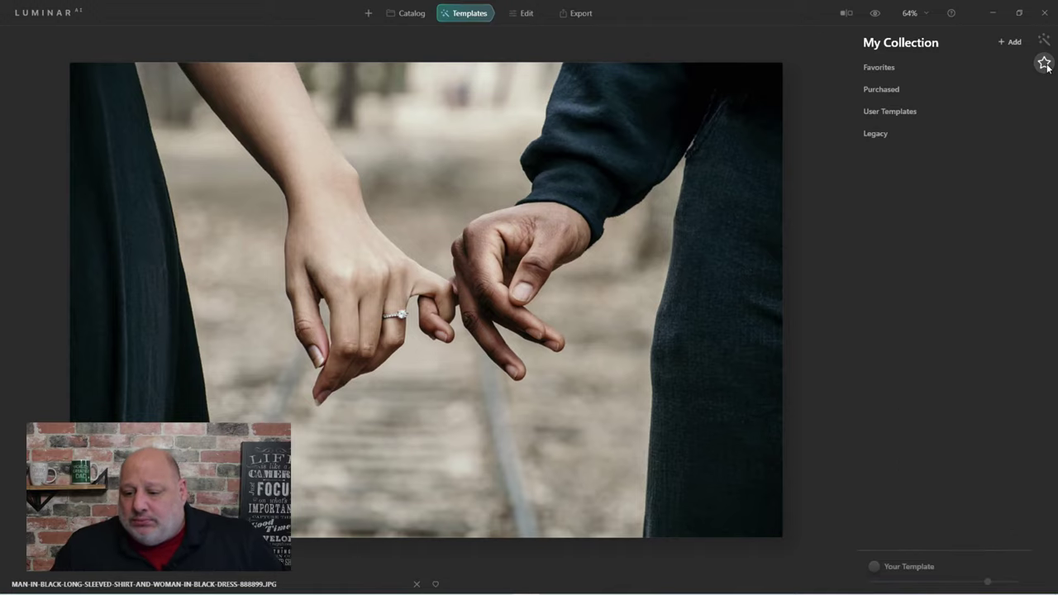
click(890, 113)
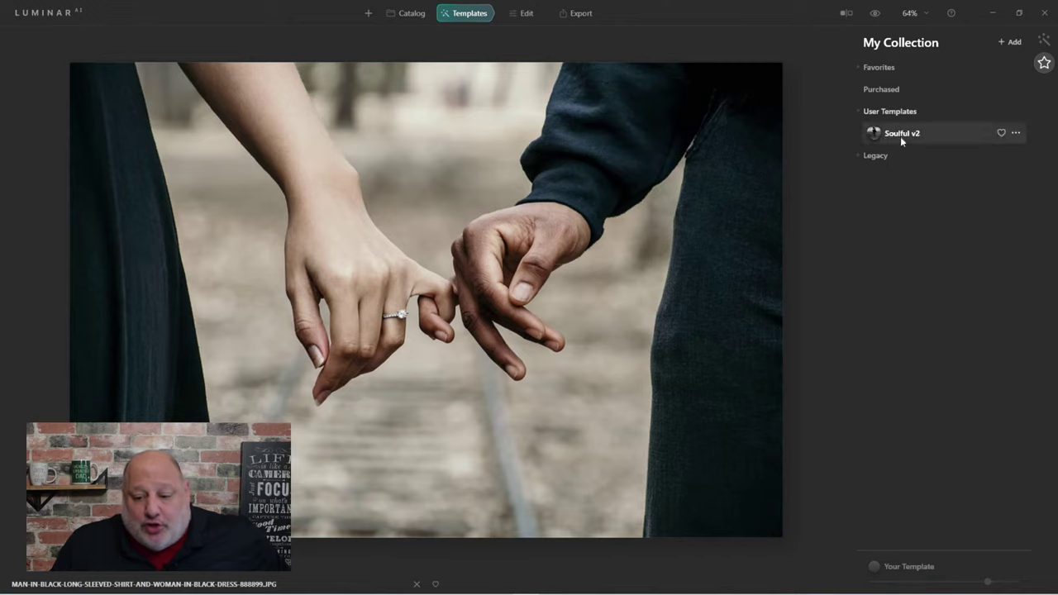
click(900, 112)
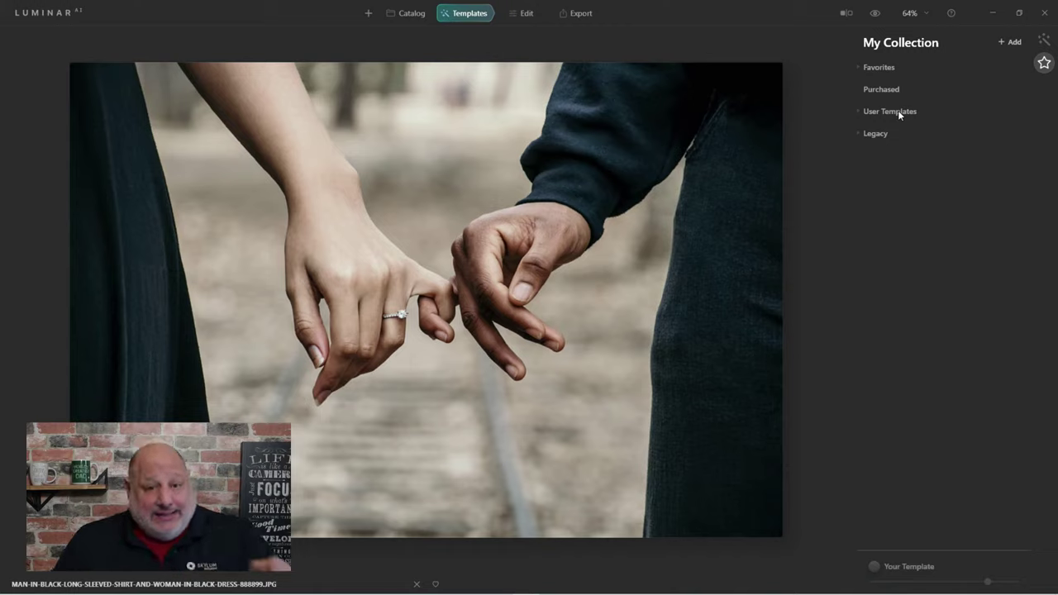
click(862, 134)
click(862, 134)
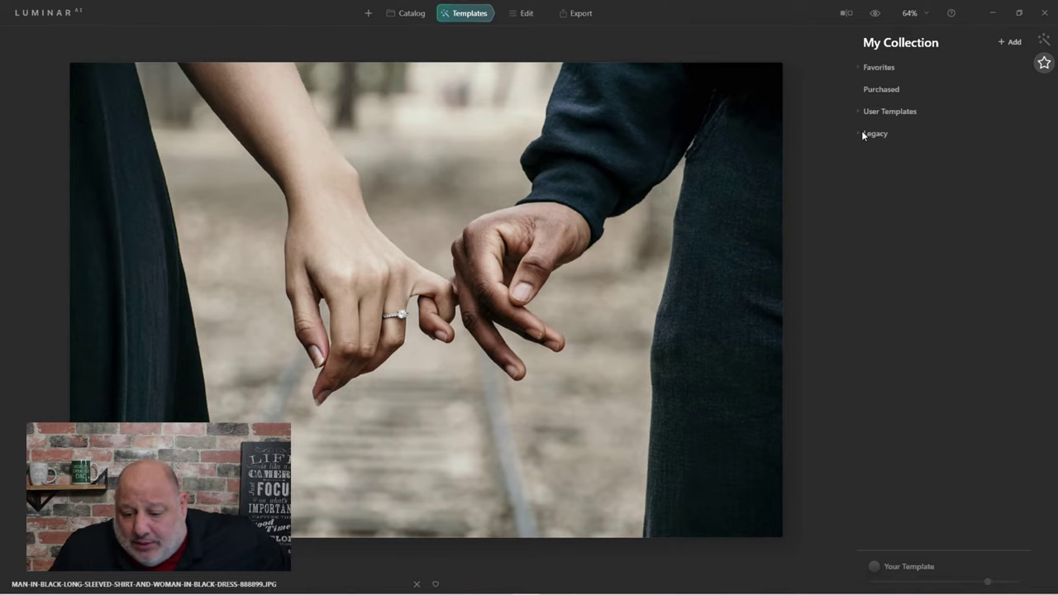
click(862, 134)
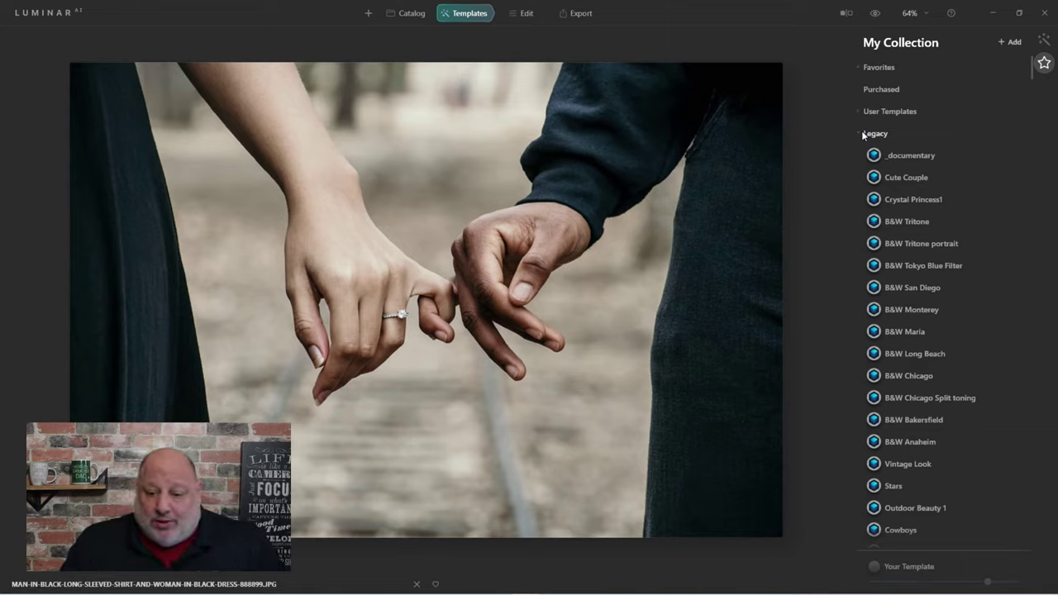
Browse the template collections suggested for this photo and open the Monochrome Collection.
click(1045, 39)
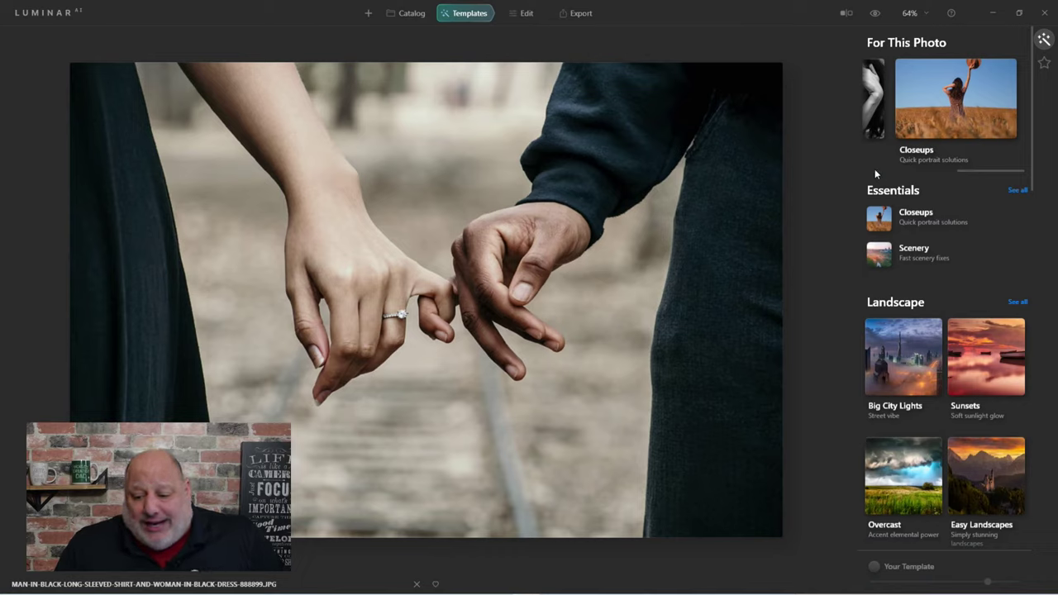
scroll(987, 164, left, 5)
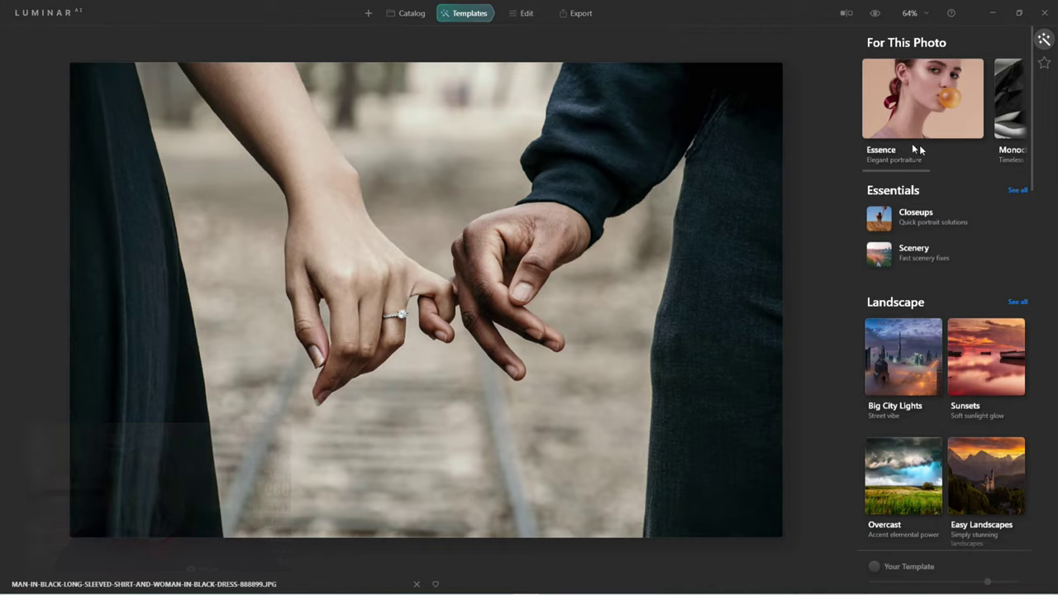
scroll(911, 142, right, 1)
scroll(911, 140, right, 3)
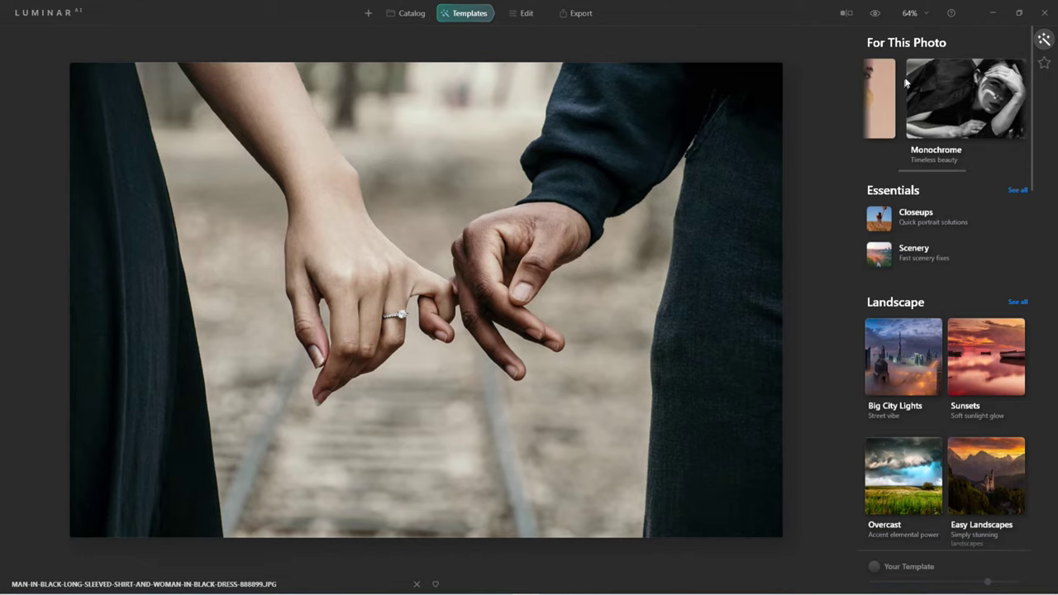
click(936, 70)
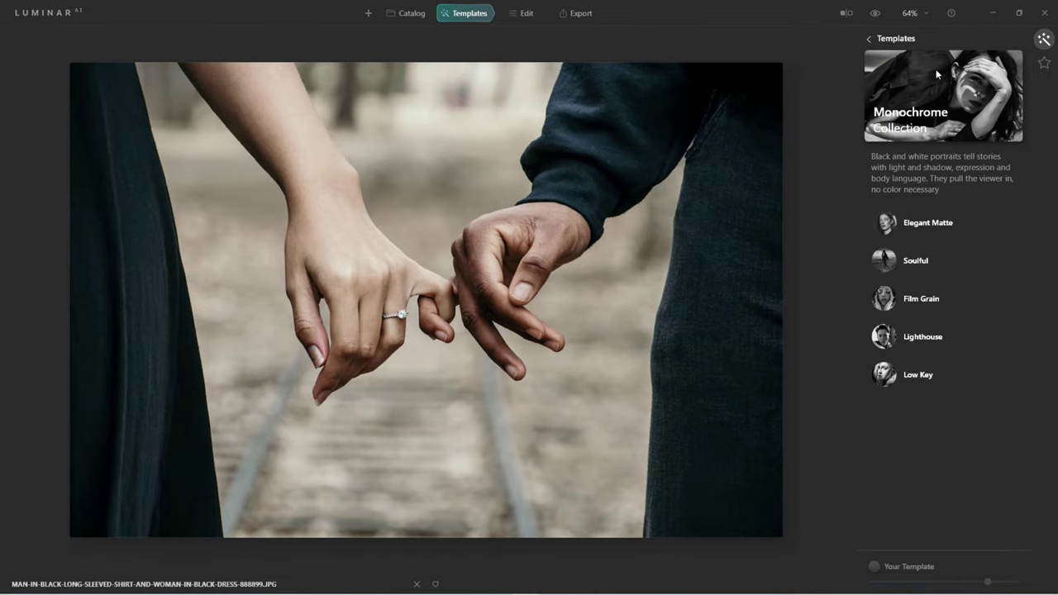
Try the Elegant Matte template on the linked-hands photo, apply Soulful in its place, and mark Soulful as a favorite.
click(891, 224)
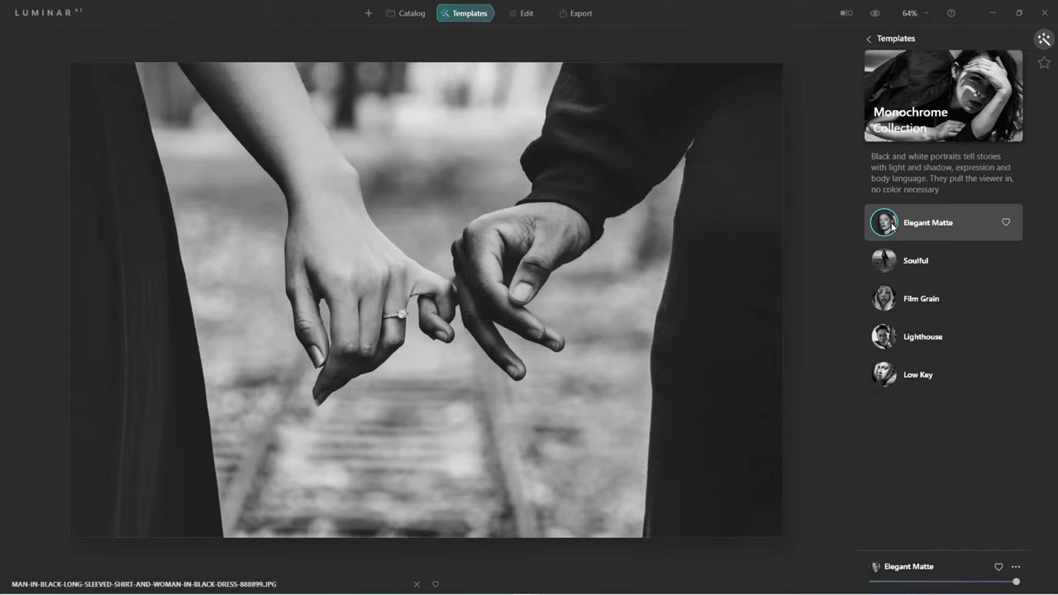
click(888, 264)
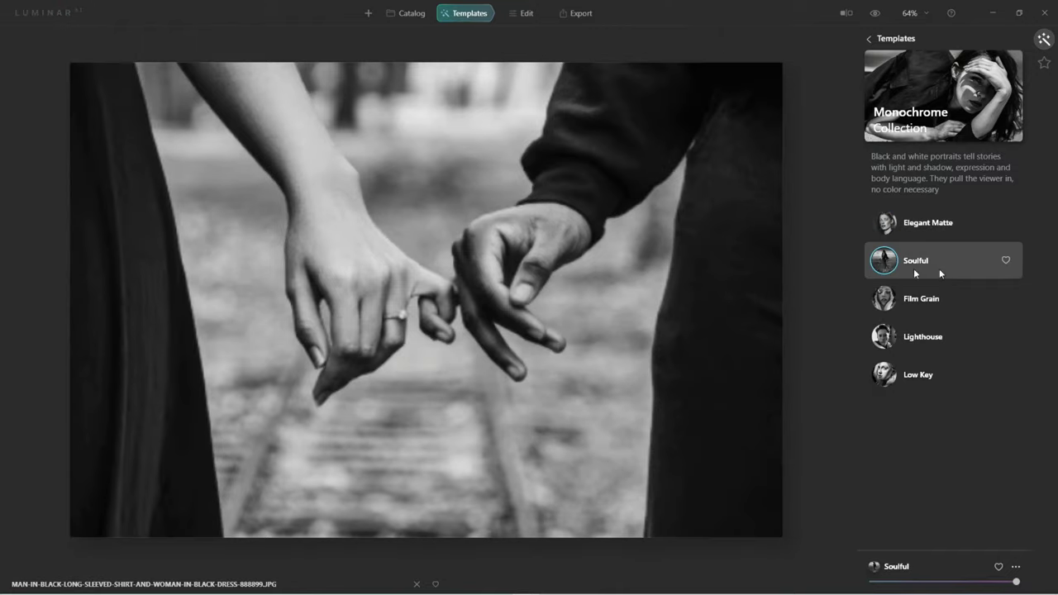
click(1005, 261)
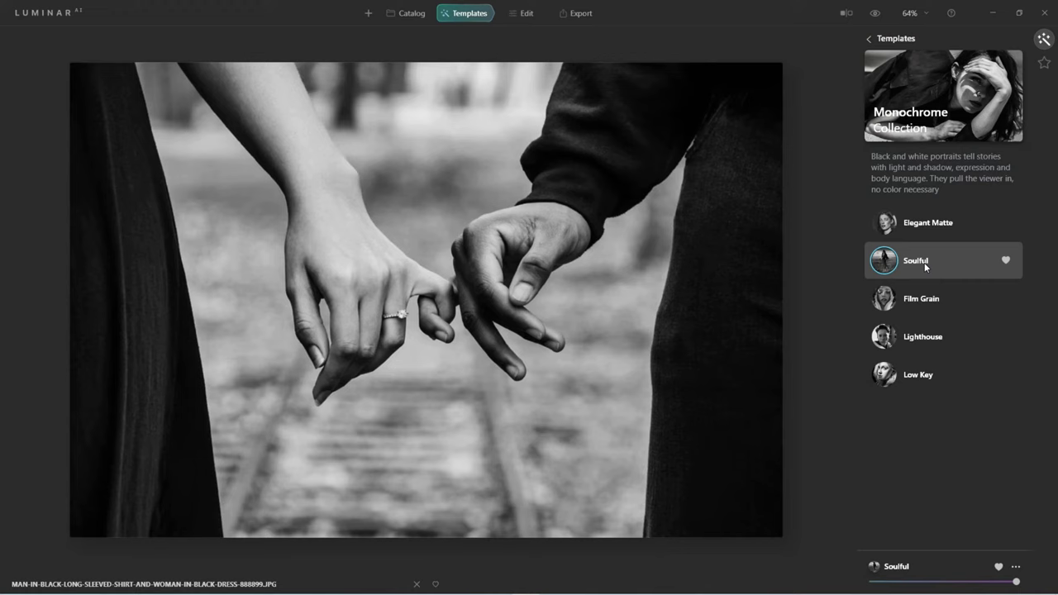
View the yellow-dress photo from the Coffee Break folder, and reopen the linked-hands photo with its Monochrome templates displayed.
click(404, 13)
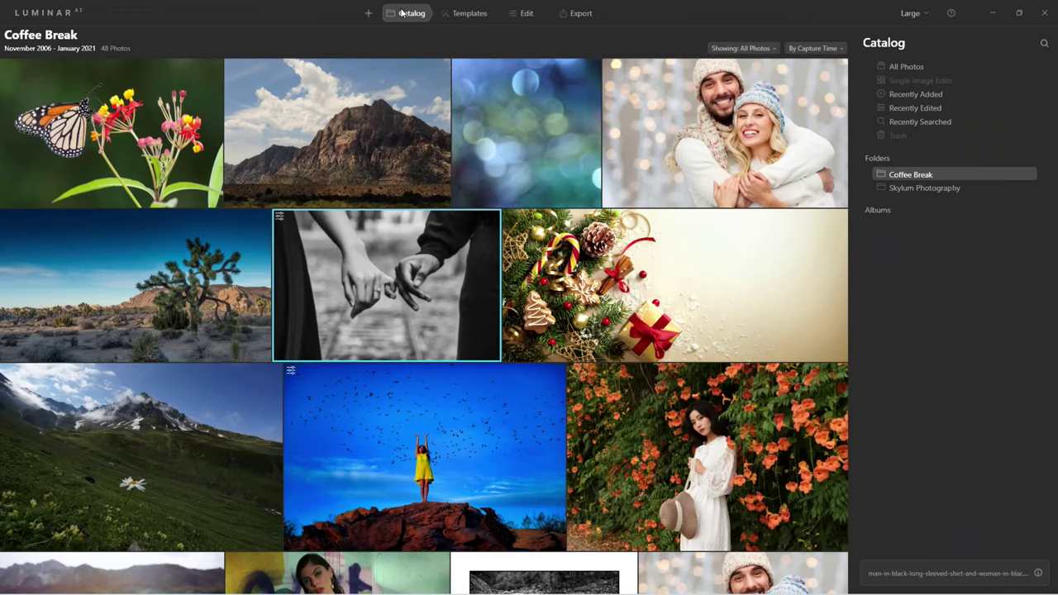
double_click(494, 415)
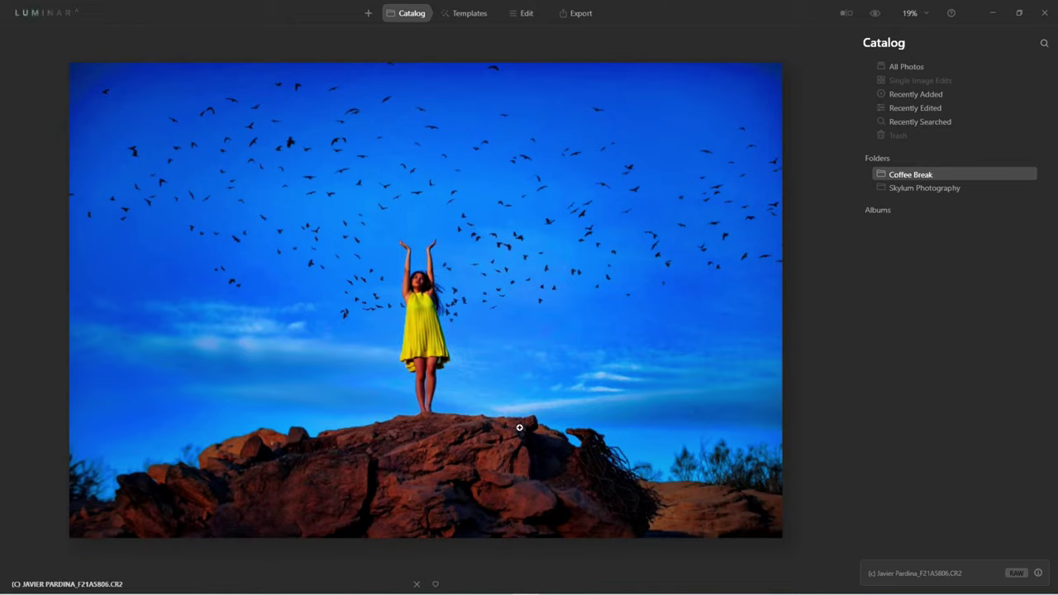
double_click(538, 274)
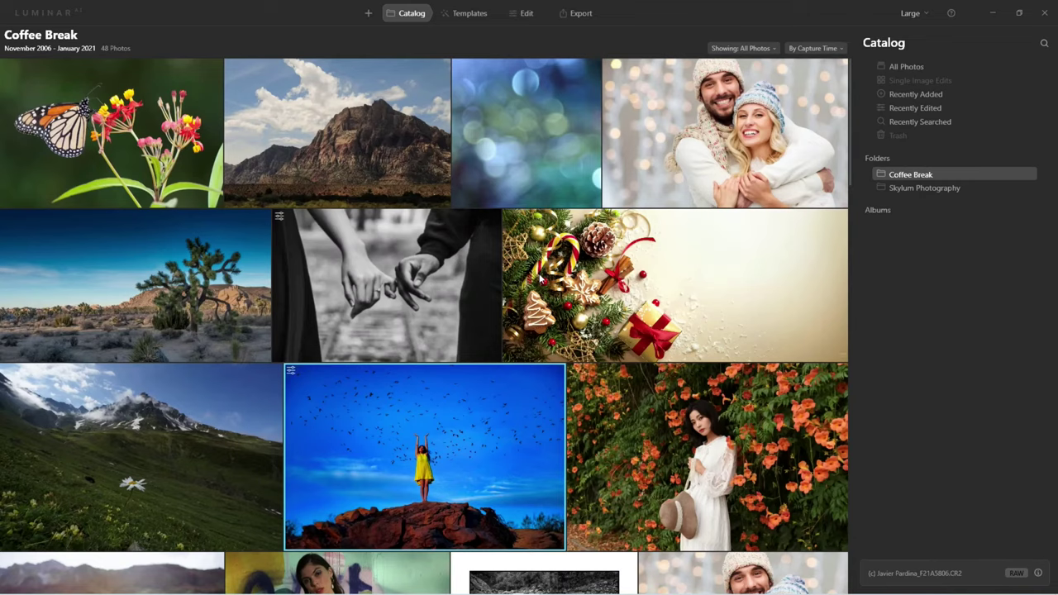
double_click(389, 307)
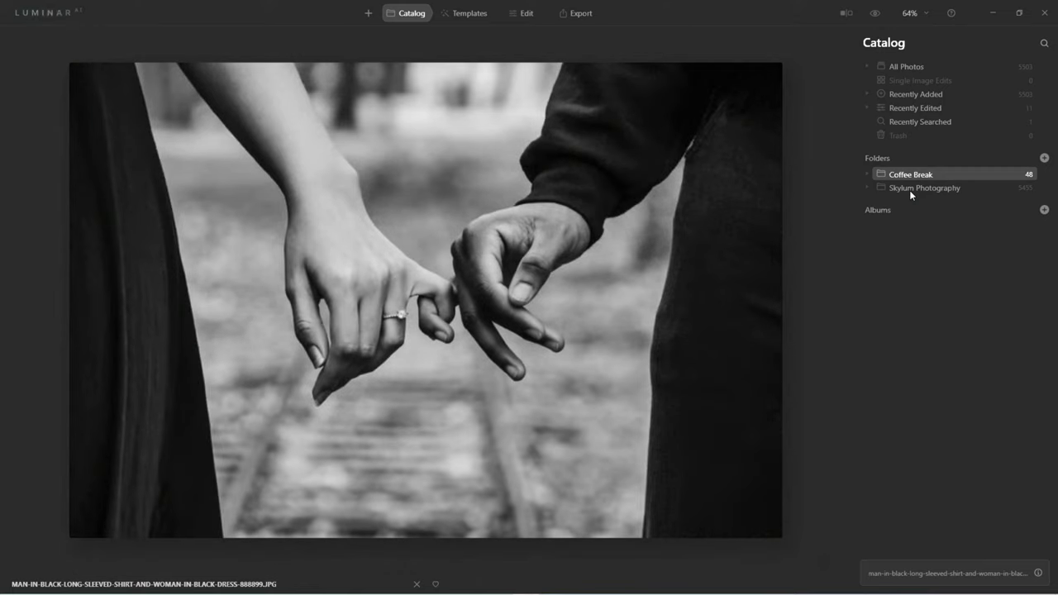
click(488, 16)
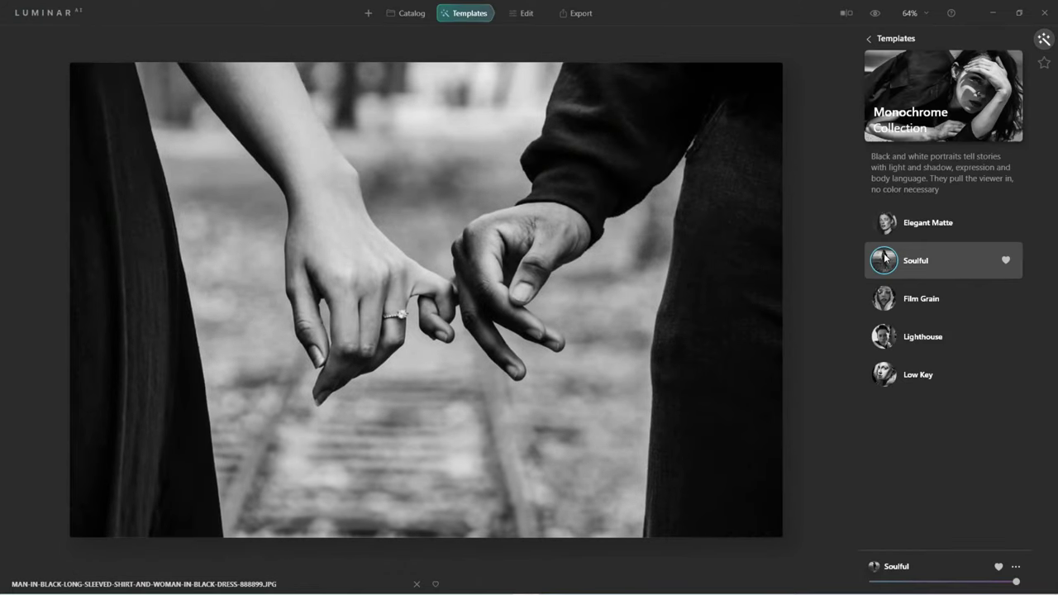
Add a Matte effect to the linked-hands photo with Amount 38 and Fade 14, and expand its Color Toning settings.
click(526, 14)
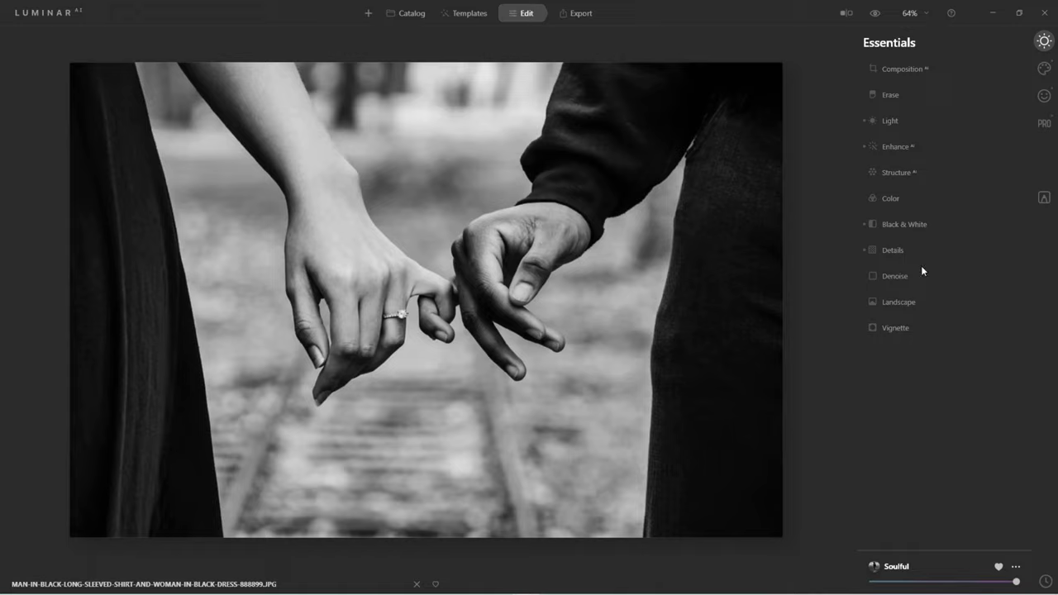
click(1044, 69)
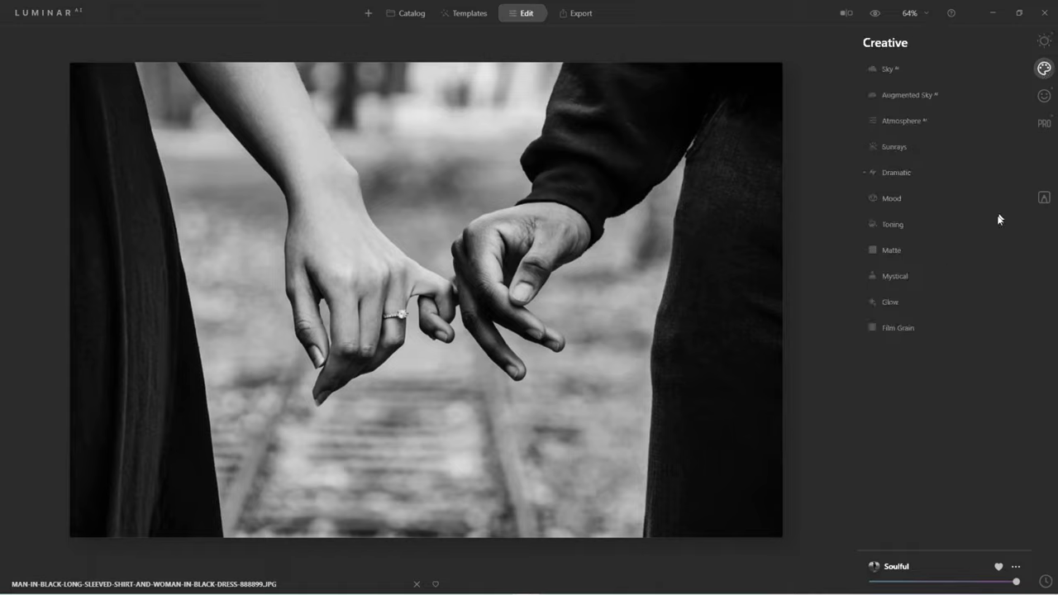
click(888, 252)
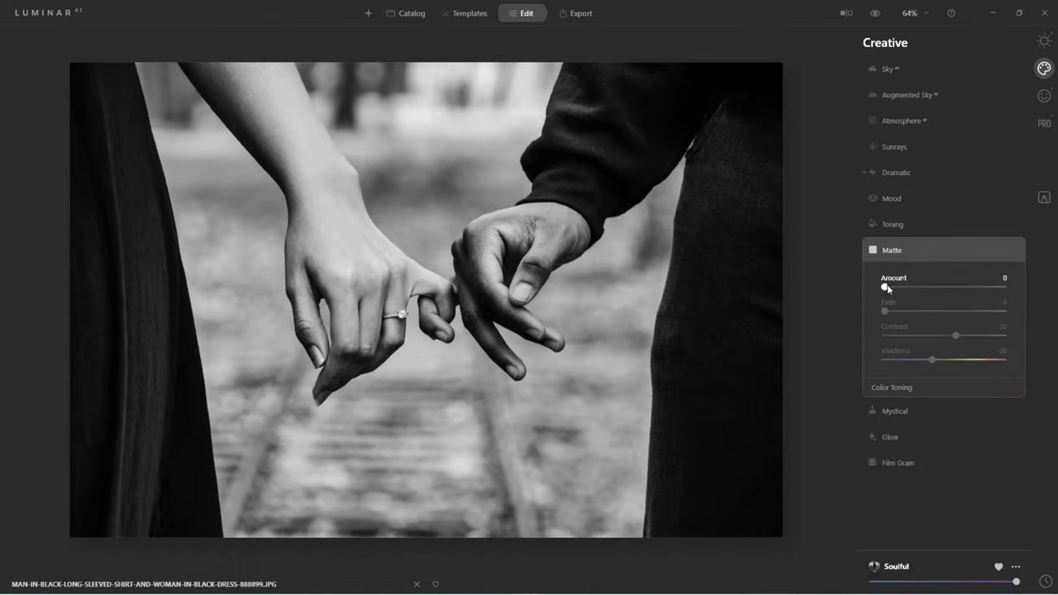
drag(883, 288, 948, 298)
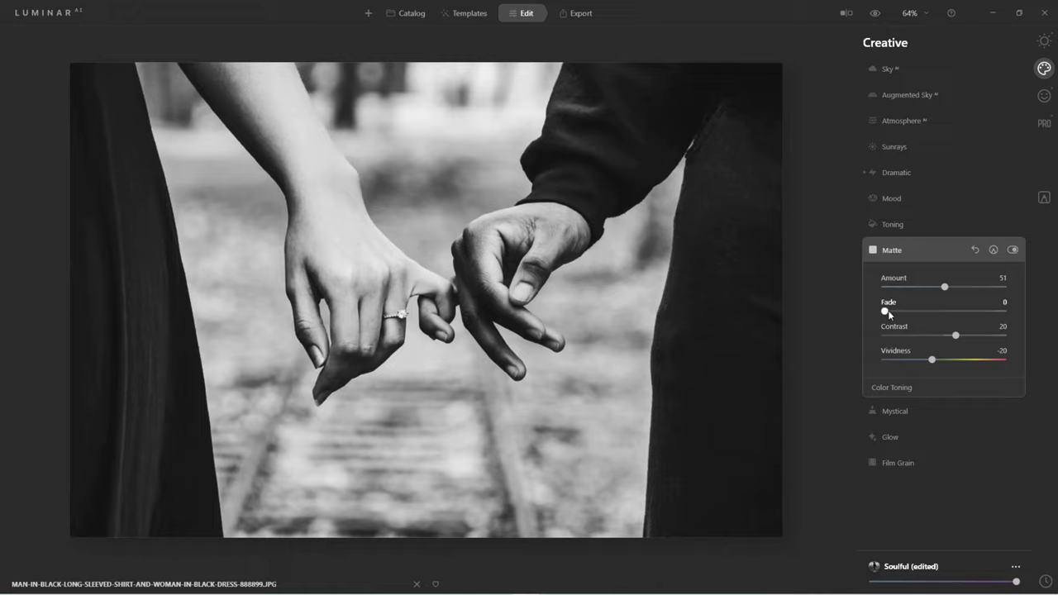
drag(884, 311, 928, 289)
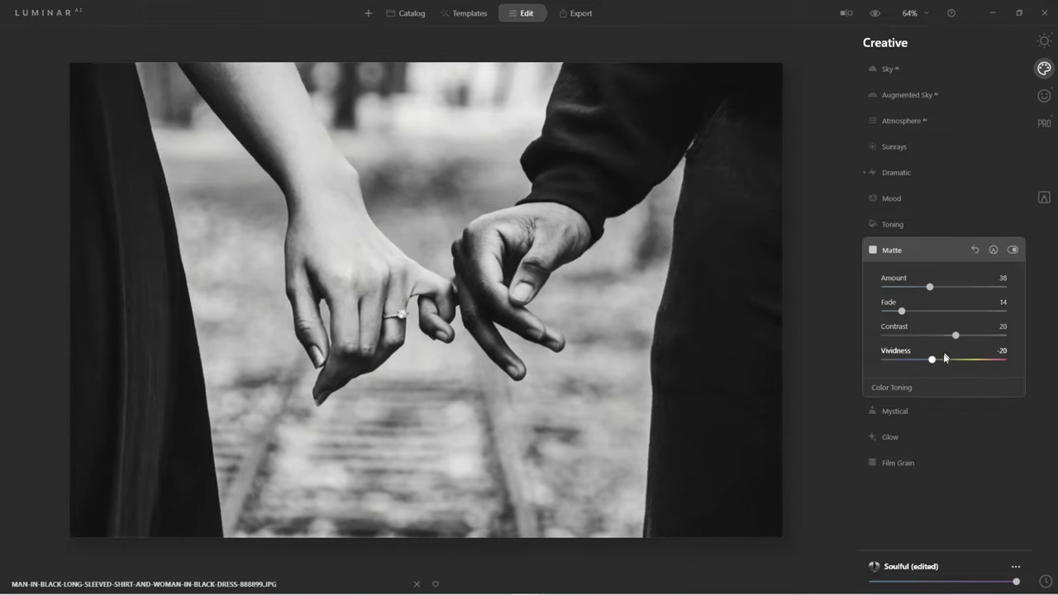
click(959, 390)
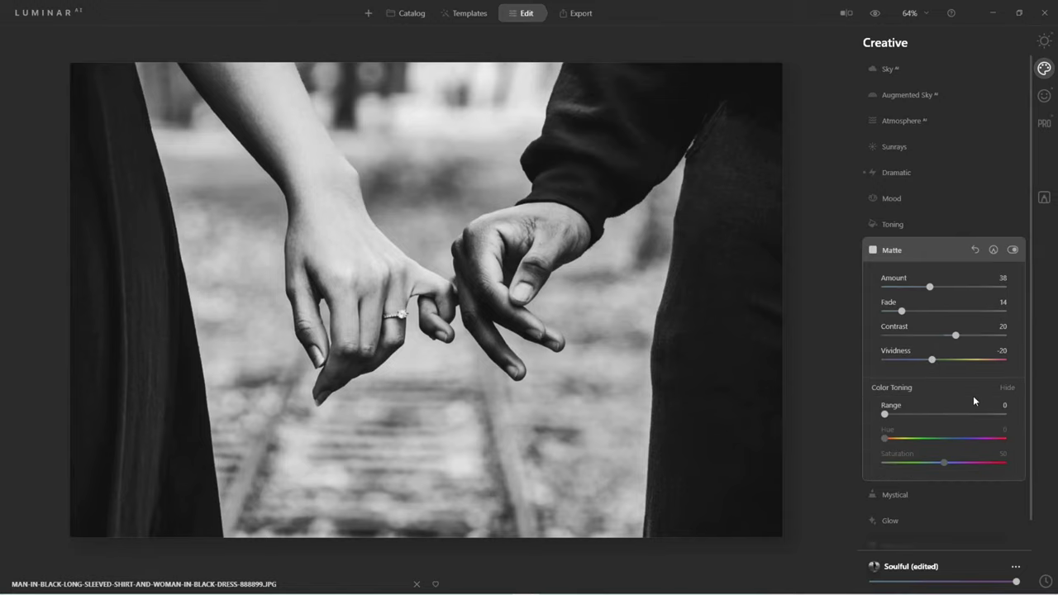
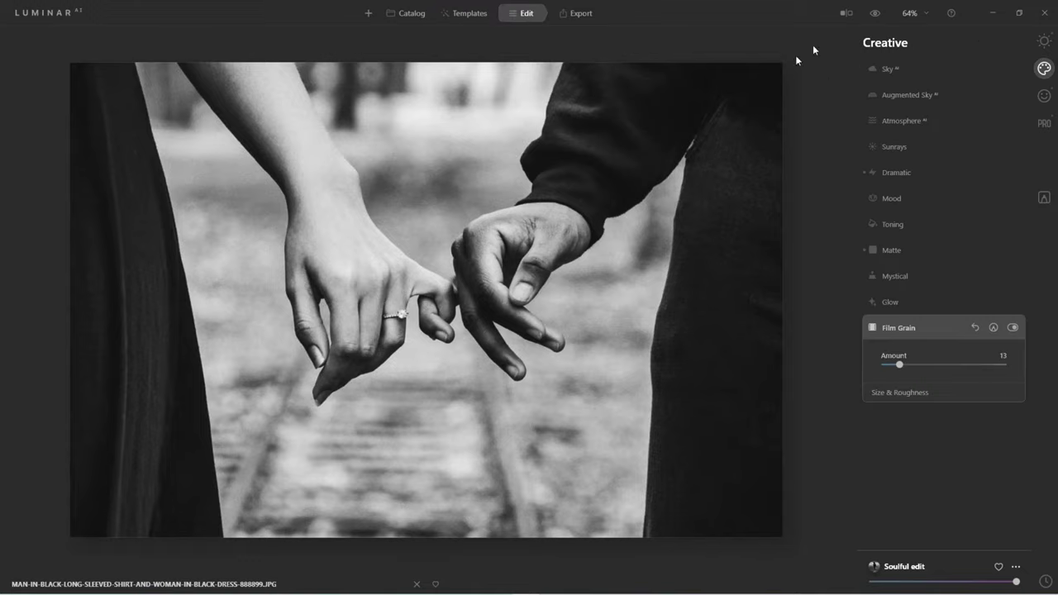
Rename the "Soulful edit" user template as "B&W Engagment".
click(463, 13)
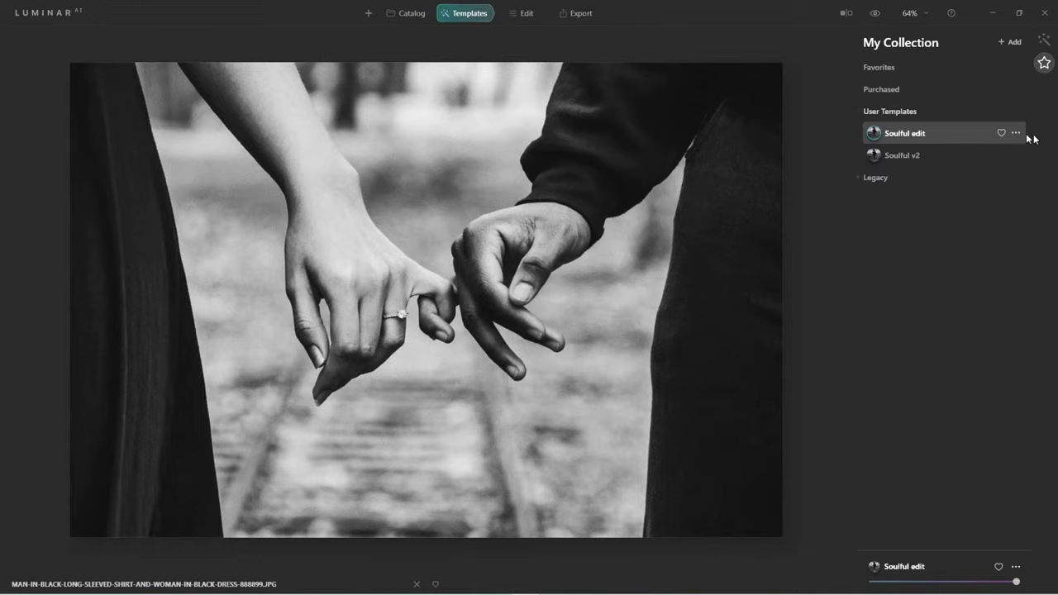
click(1017, 133)
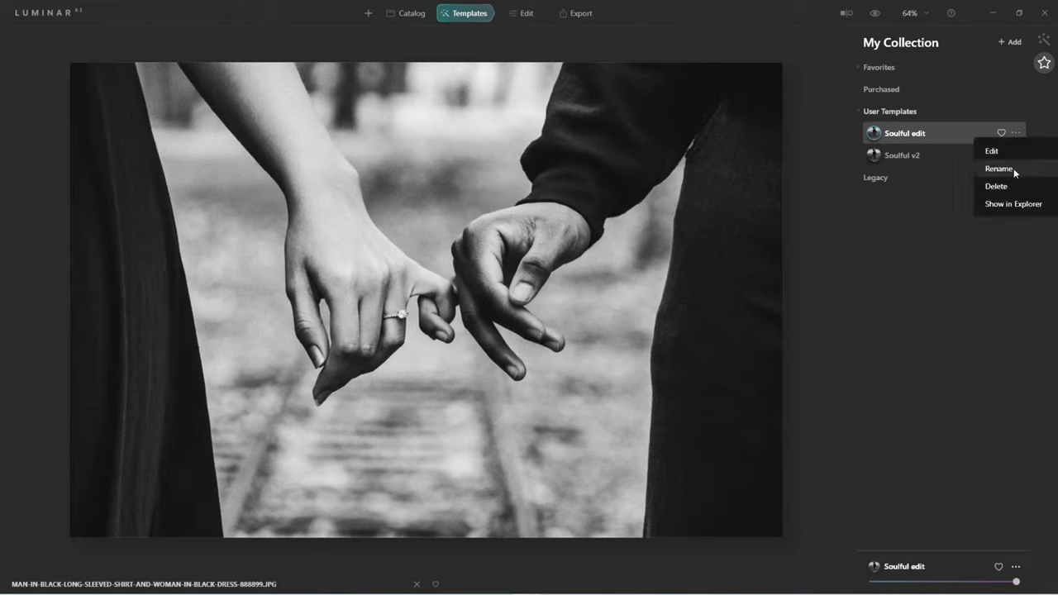
click(1014, 170)
key(BackSpace)
key(BackSpace)
key(BackSpace)
key(BackSpace)
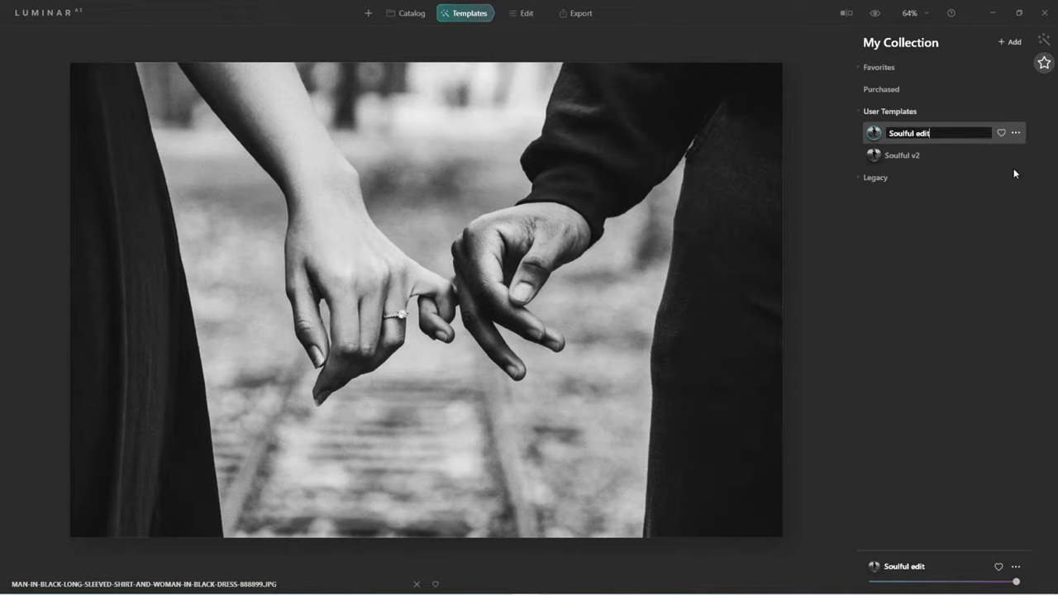
key(BackSpace)
key(BackSpace)
key(BackSpace)
key(BackSpace)
key(BackSpace)
key(BackSpace)
key(BackSpace)
key(BackSpace)
text(B&W Engagment)
key(Return)
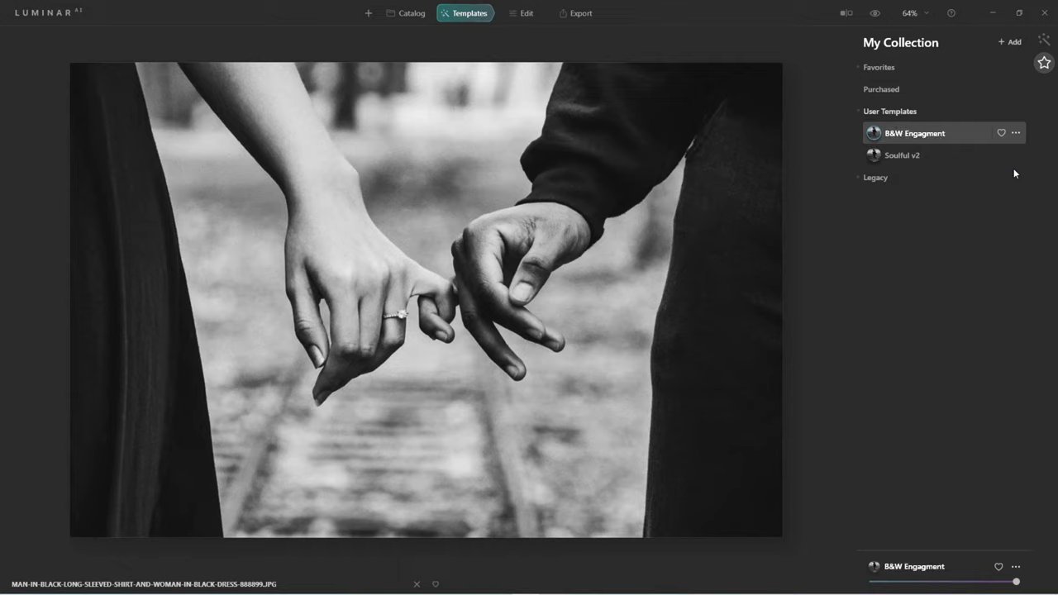
Compare the Soulful v2 and B&W Engagment user templates on the photo, leave B&W Engagment applied, and return to the catalog.
click(922, 157)
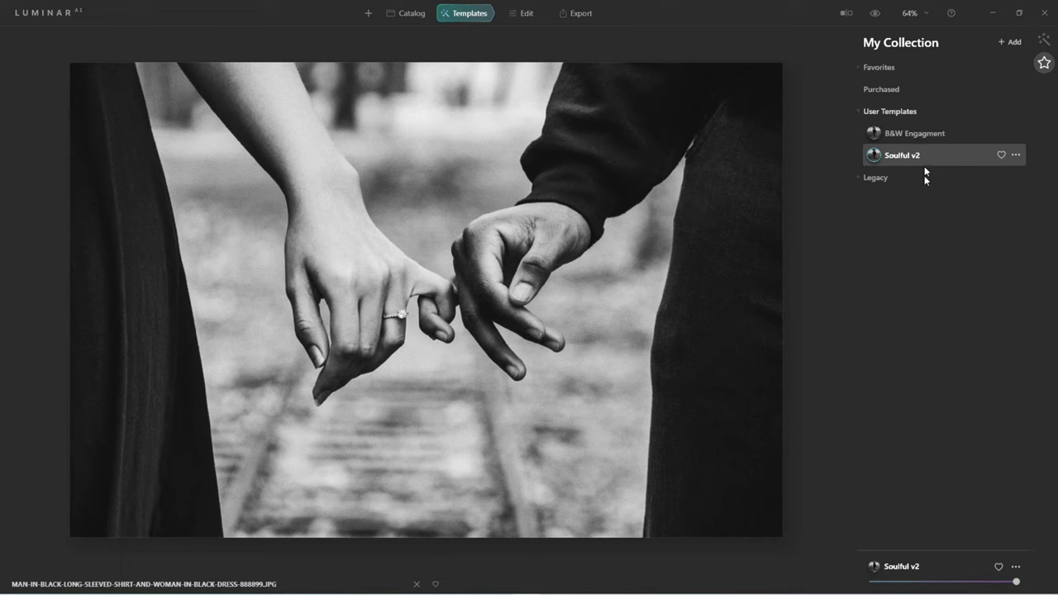
click(908, 135)
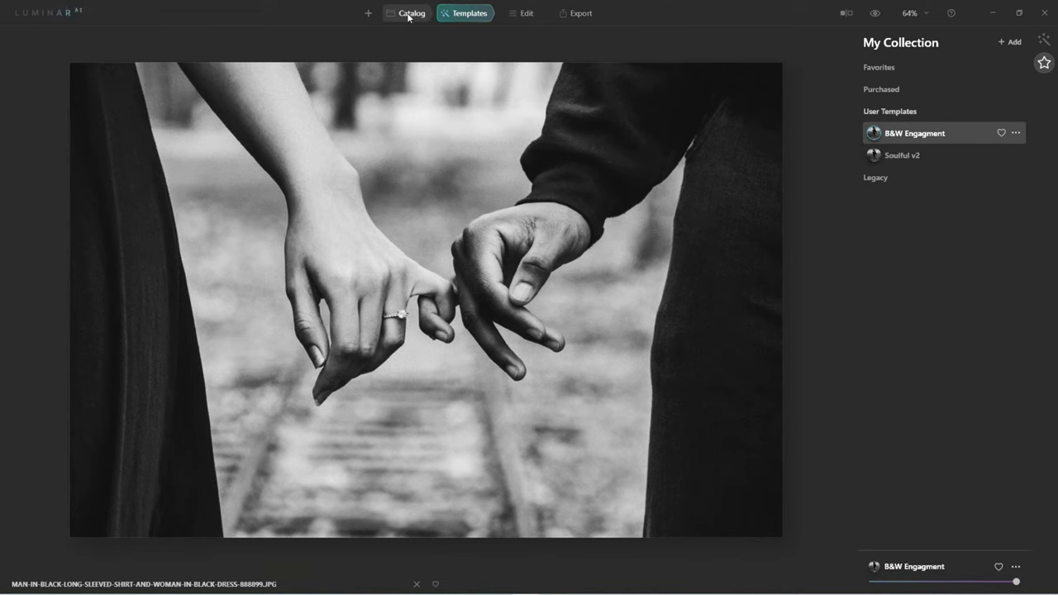
click(410, 13)
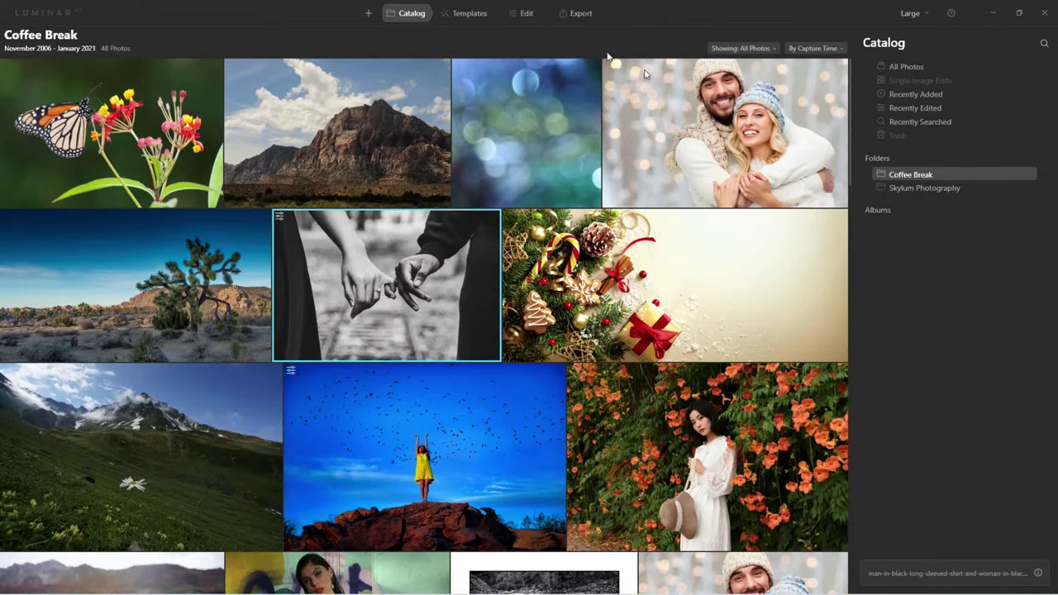
Display the save-to-disk export settings for the linked-hands photo and close them without exporting.
click(582, 15)
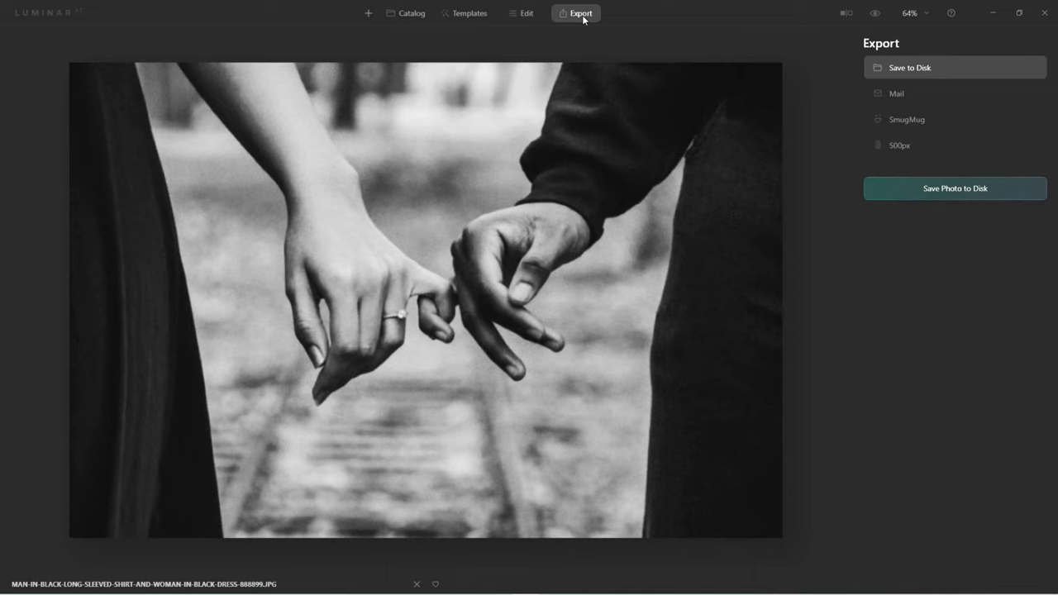
click(969, 188)
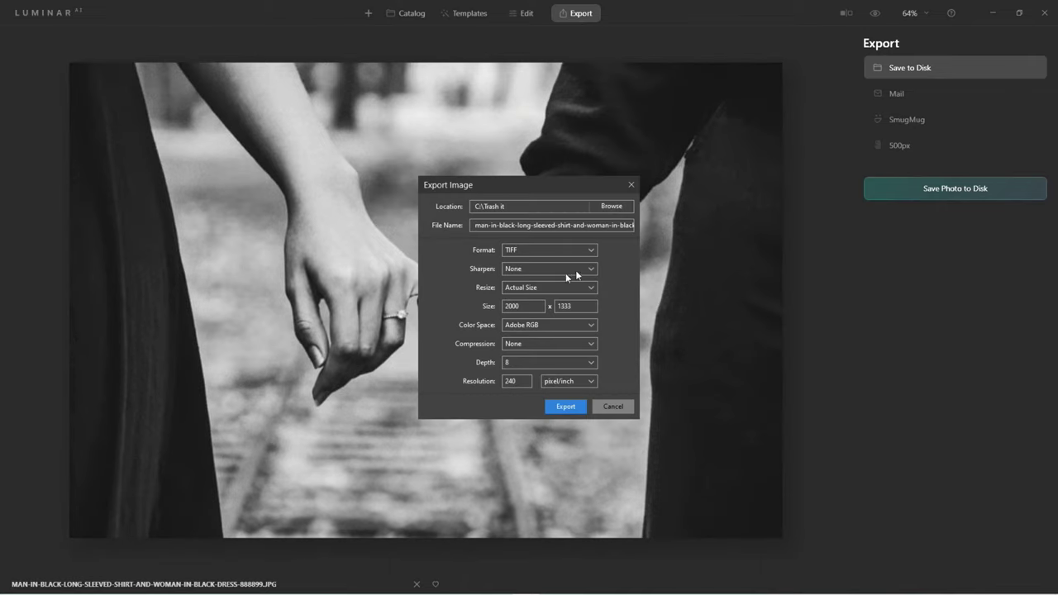
click(613, 407)
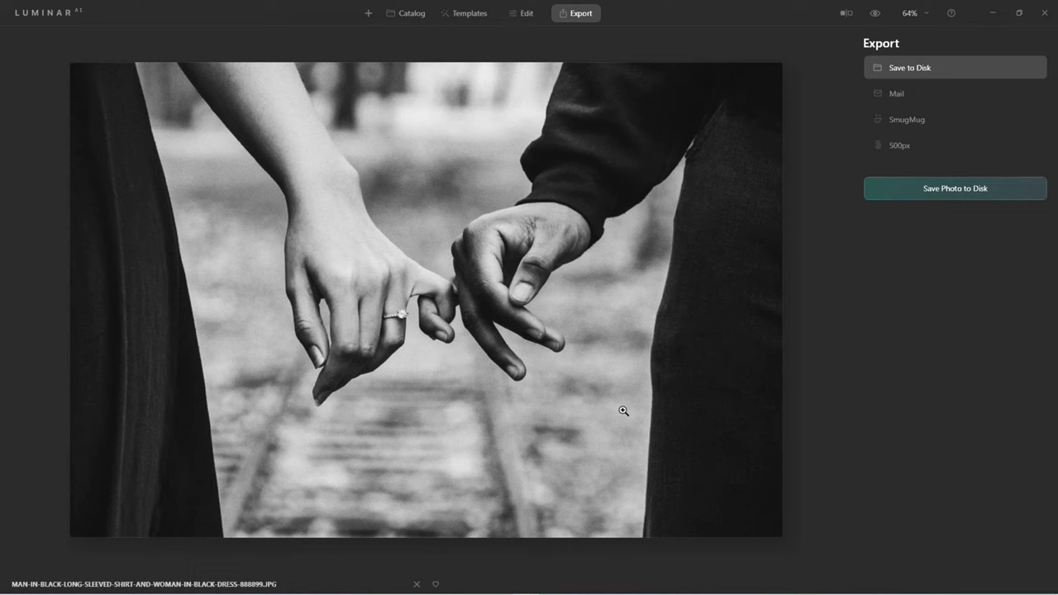
Display the export settings for the mountain meadow photo directly from the catalog and close them without exporting.
click(416, 17)
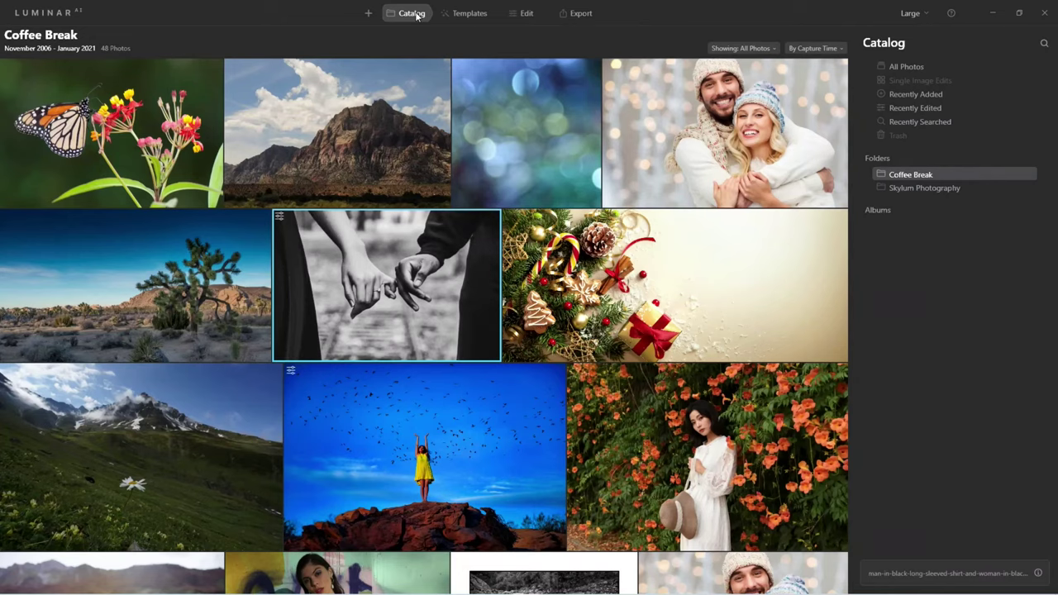
right_click(188, 413)
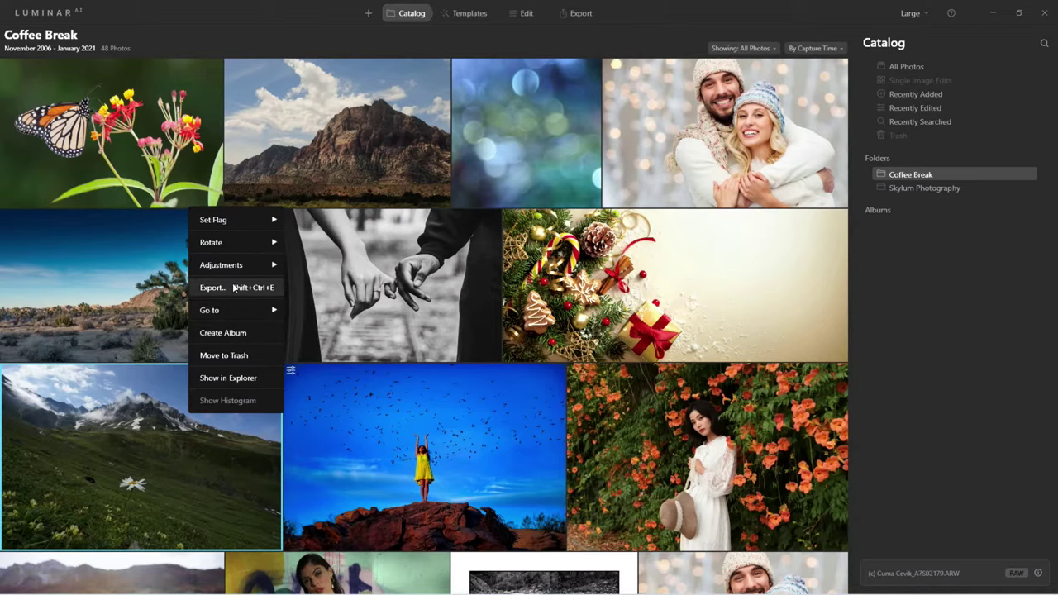
click(232, 288)
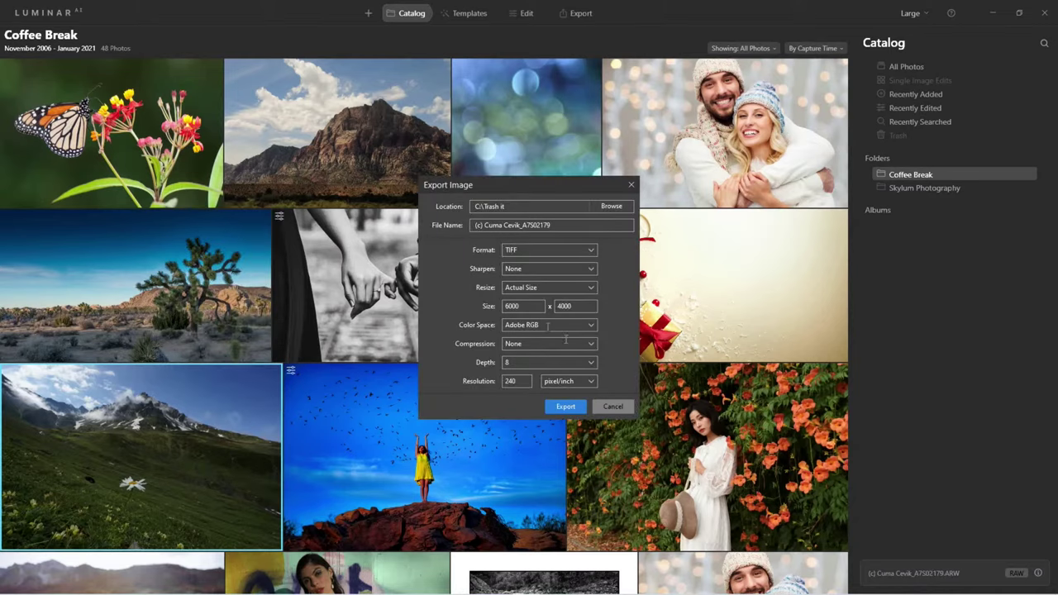
click(619, 407)
Select the photo of the woman in white among orange flowers, show its available photo actions, and dismiss them.
click(723, 424)
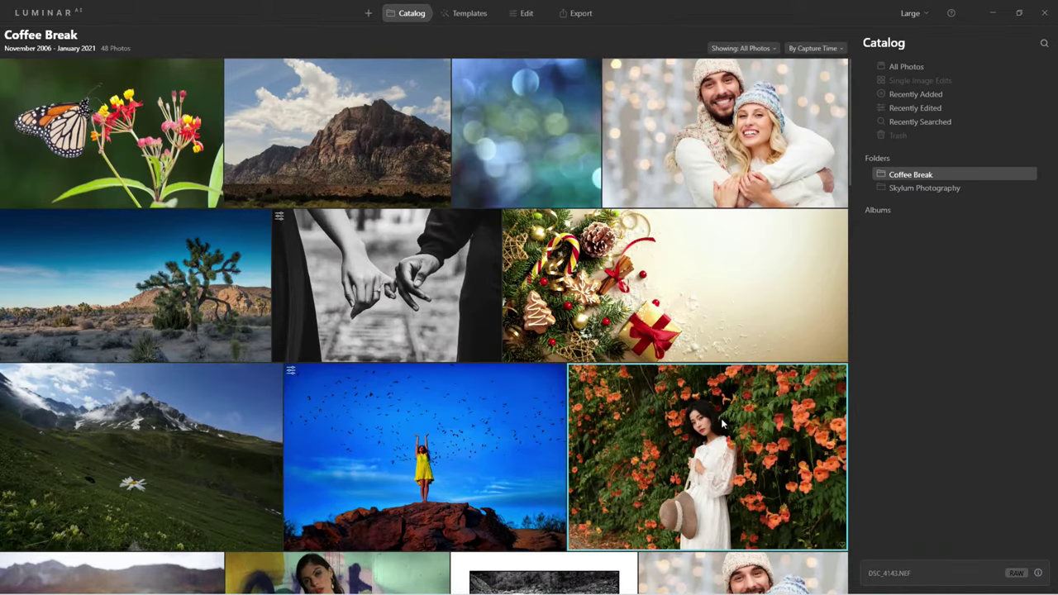
right_click(723, 424)
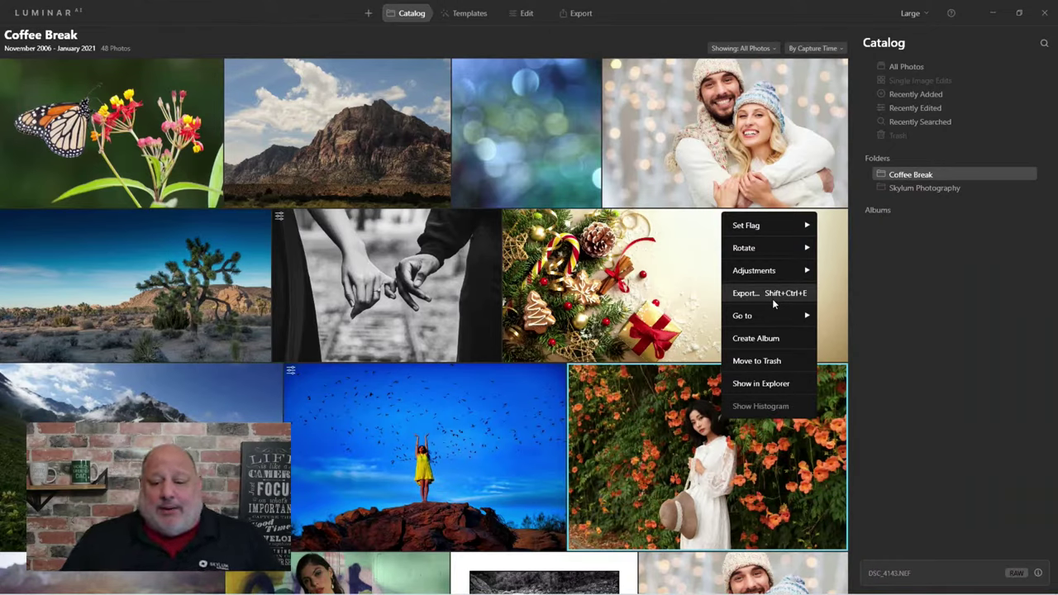
click(872, 170)
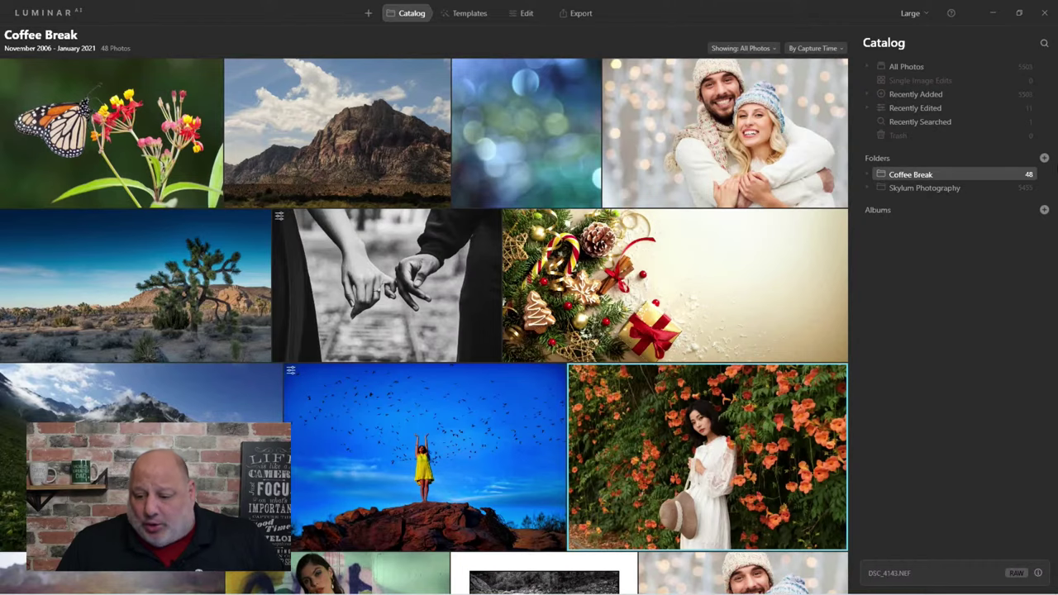
Create a subfolder named "To be processed" inside the Coffee Break folder.
click(1044, 157)
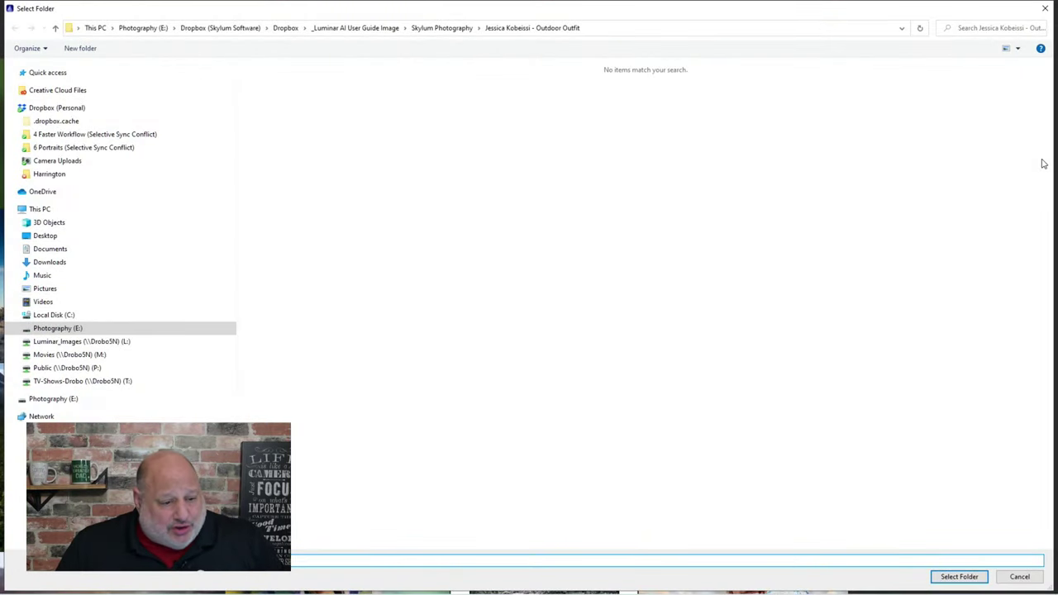
click(1021, 577)
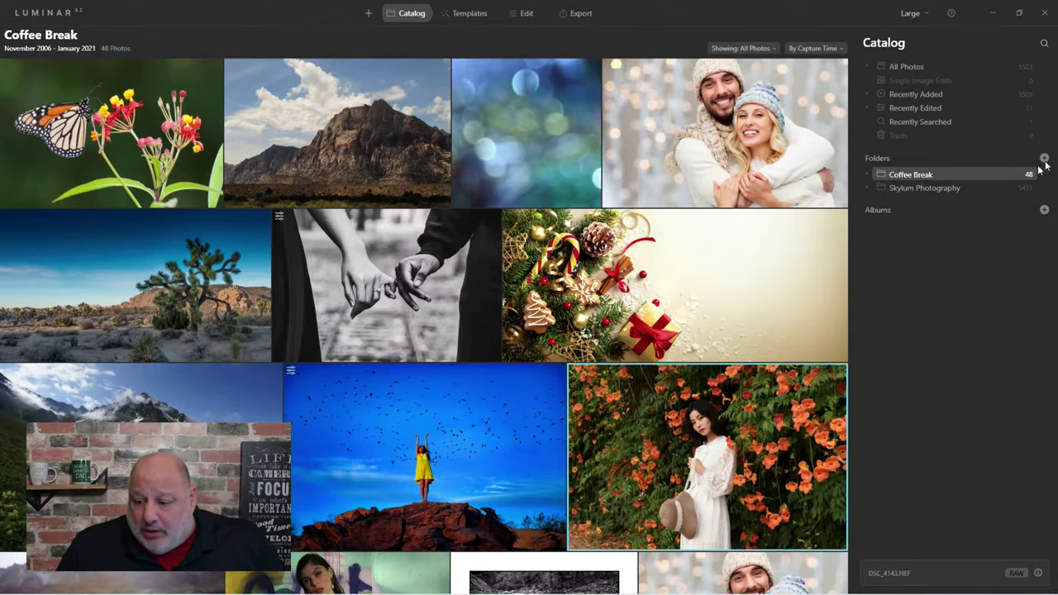
right_click(988, 175)
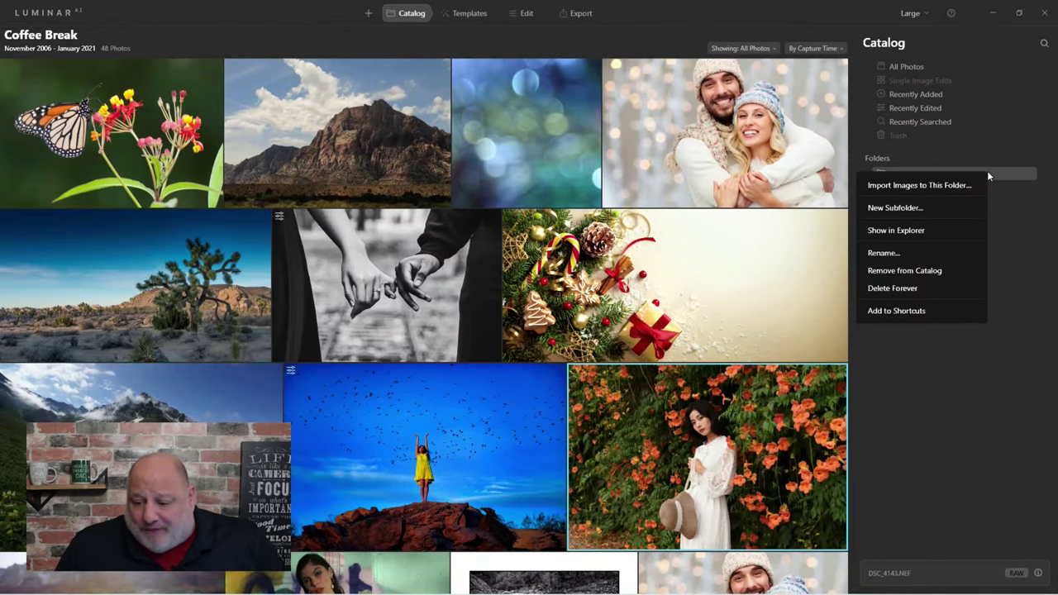
click(926, 208)
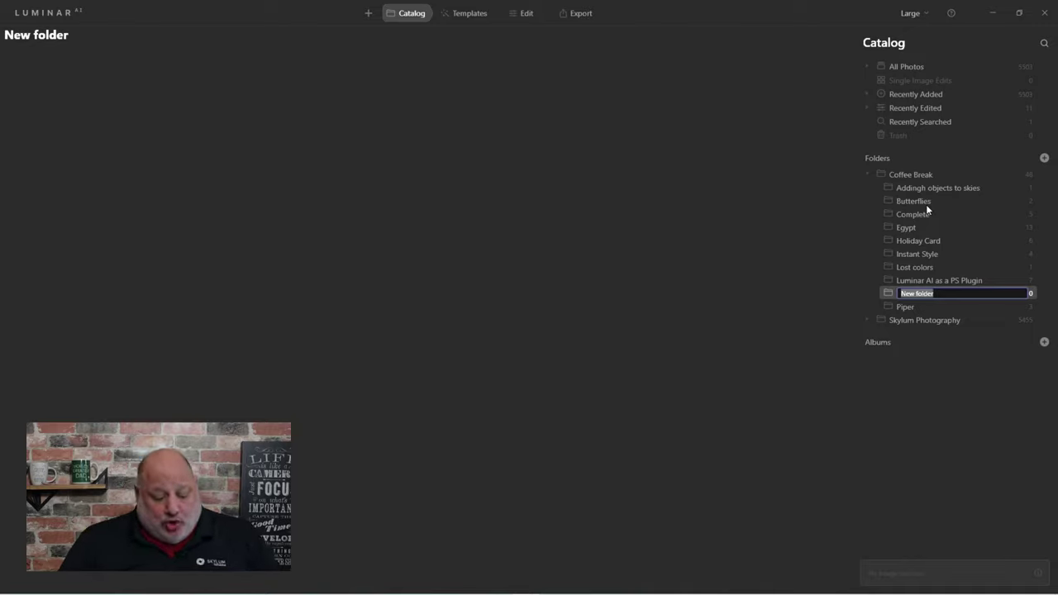
text(TC)
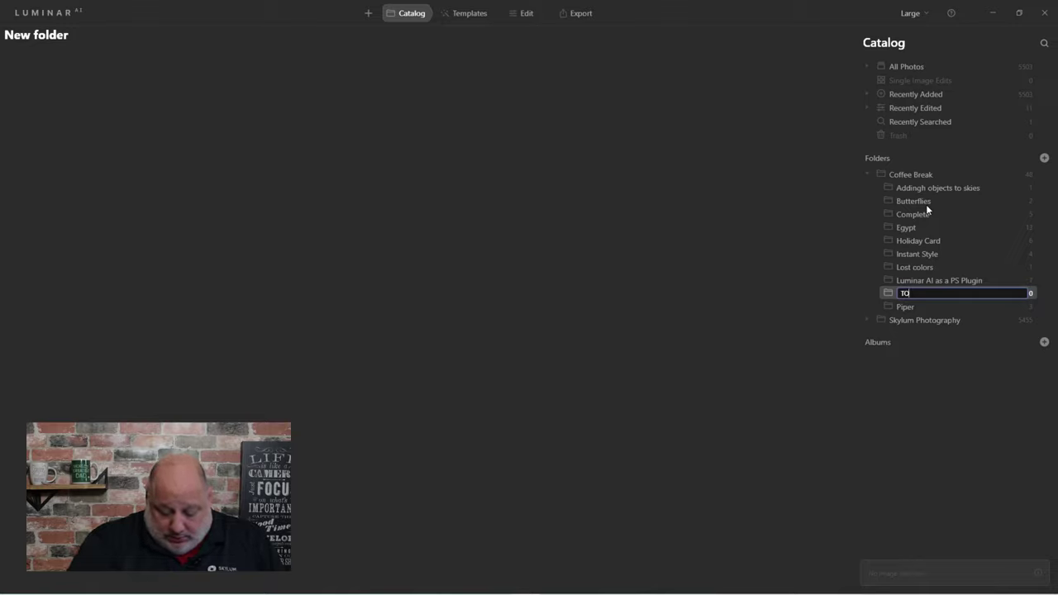
key(BackSpace)
text(o be proc)
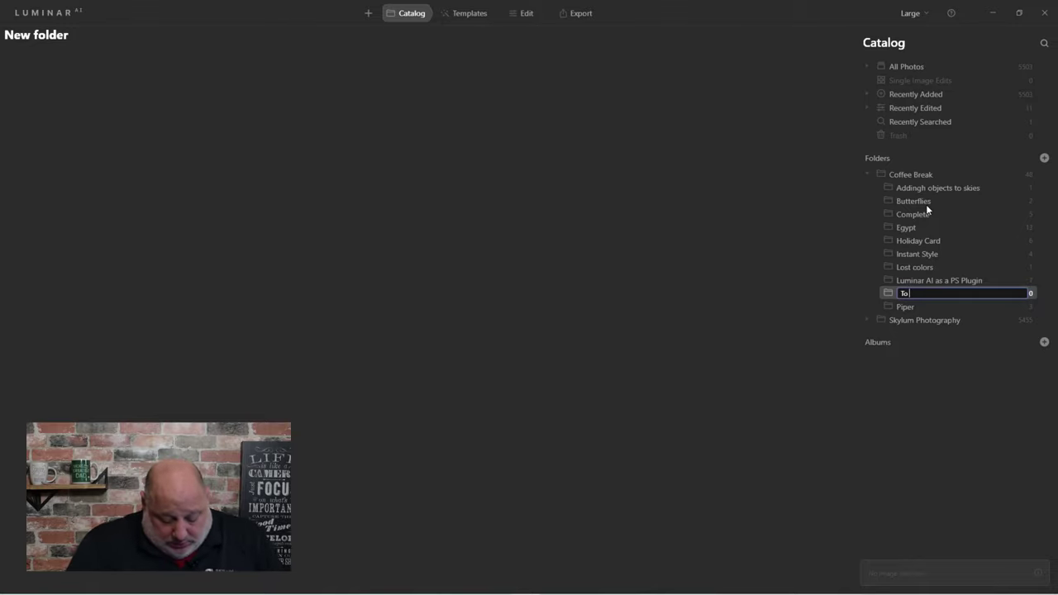
text(essed)
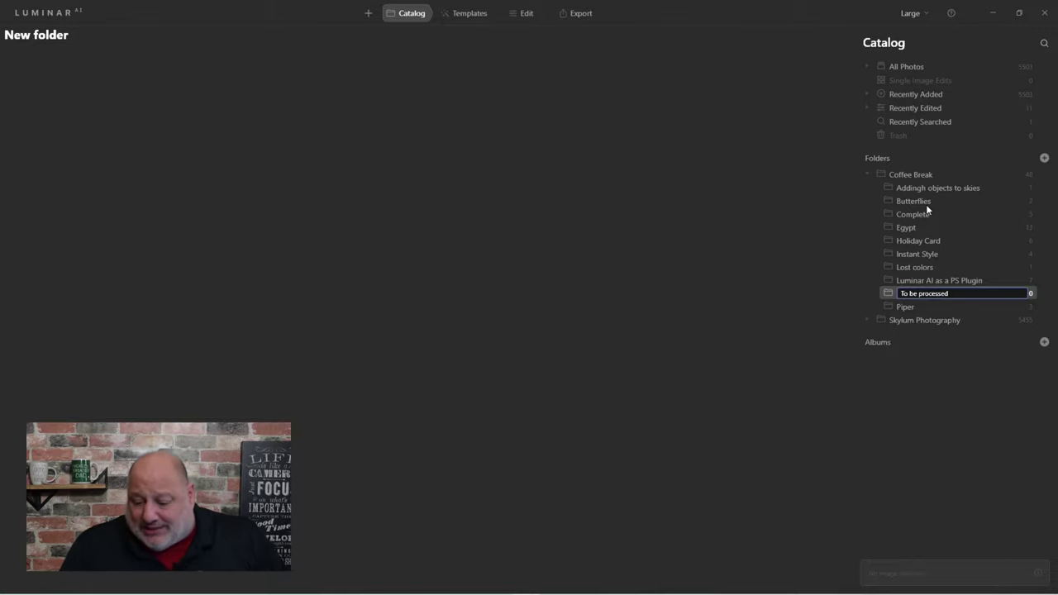
key(Return)
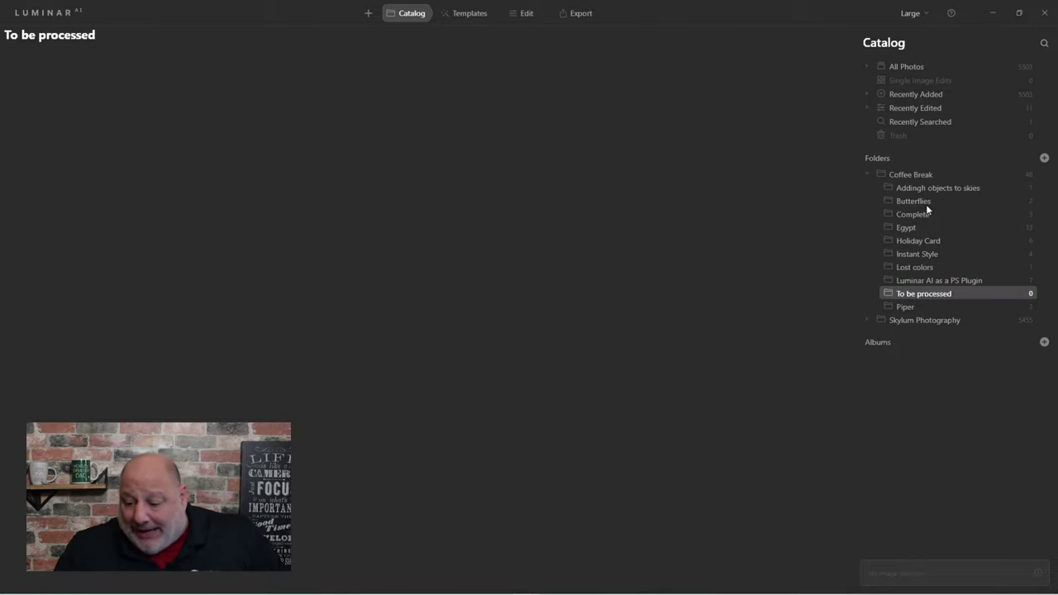
Create another subfolder inside the Coffee Break folder and name it "Processed".
click(1044, 158)
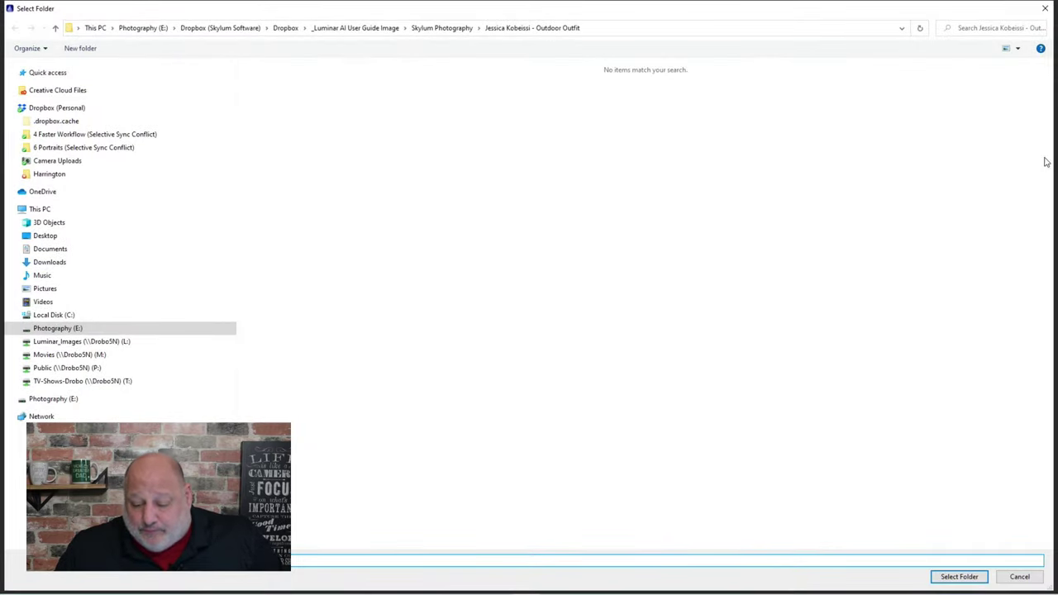
click(1015, 574)
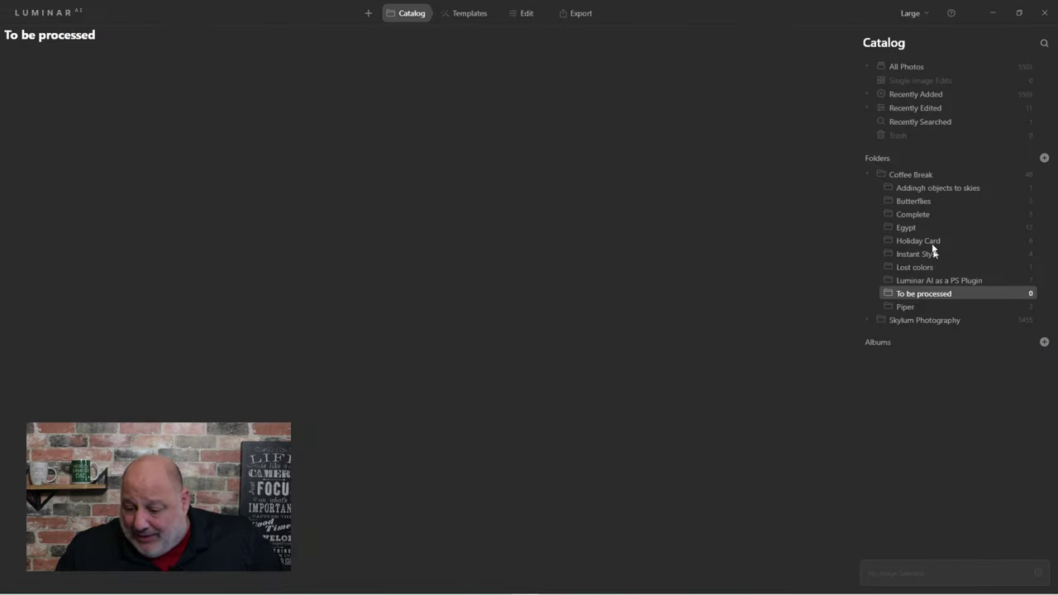
right_click(925, 176)
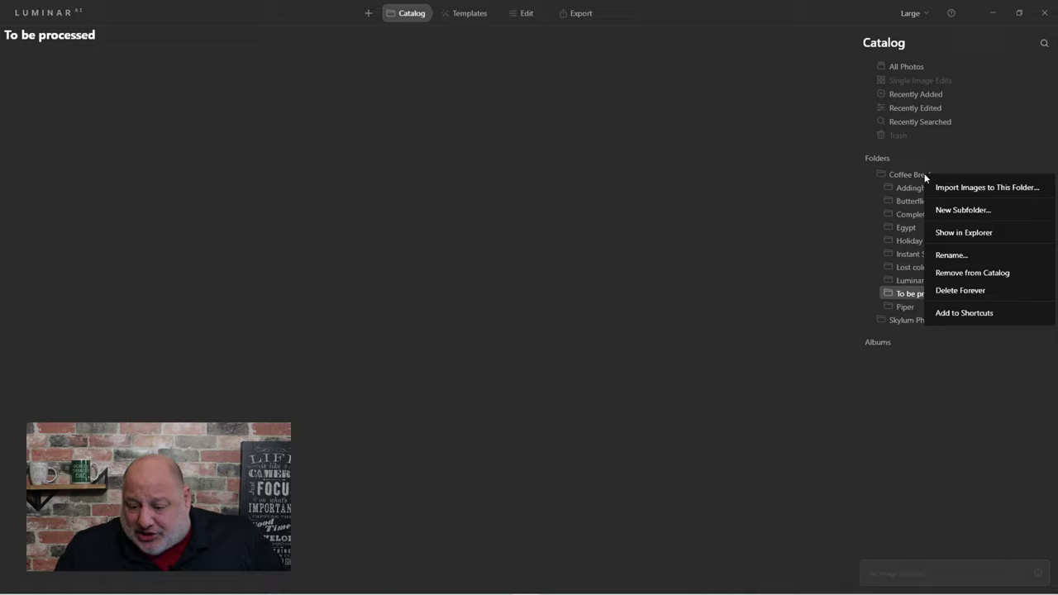
click(978, 208)
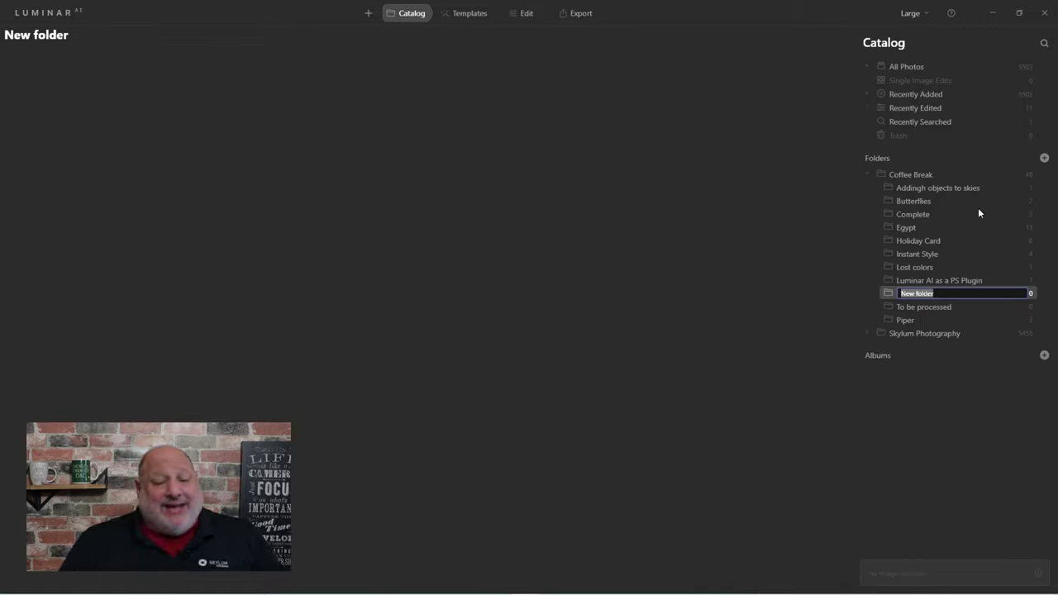
text(Processed)
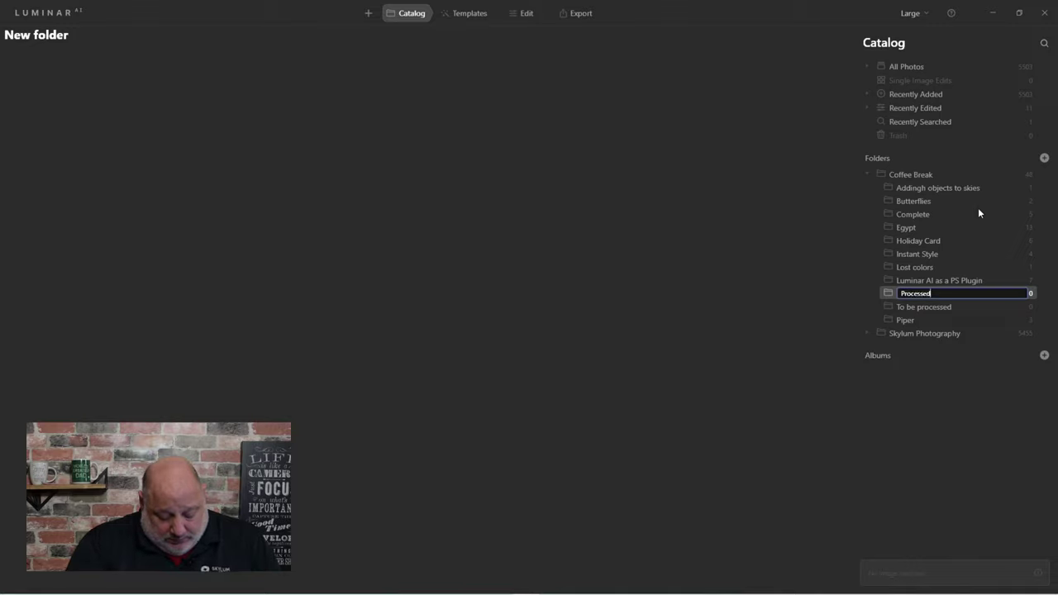
key(Return)
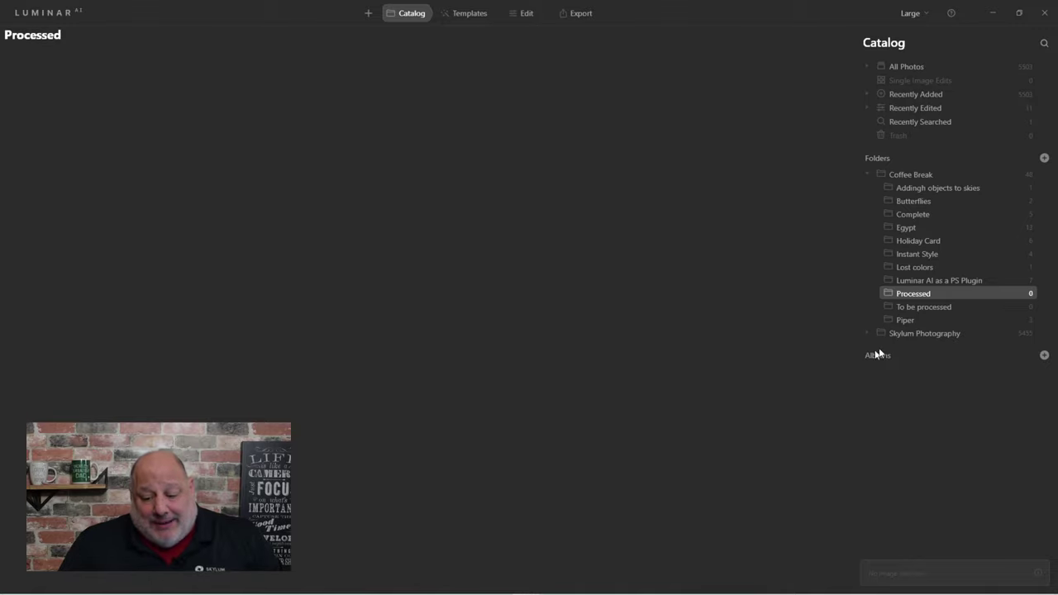
Create a new album named "To be processed".
click(935, 308)
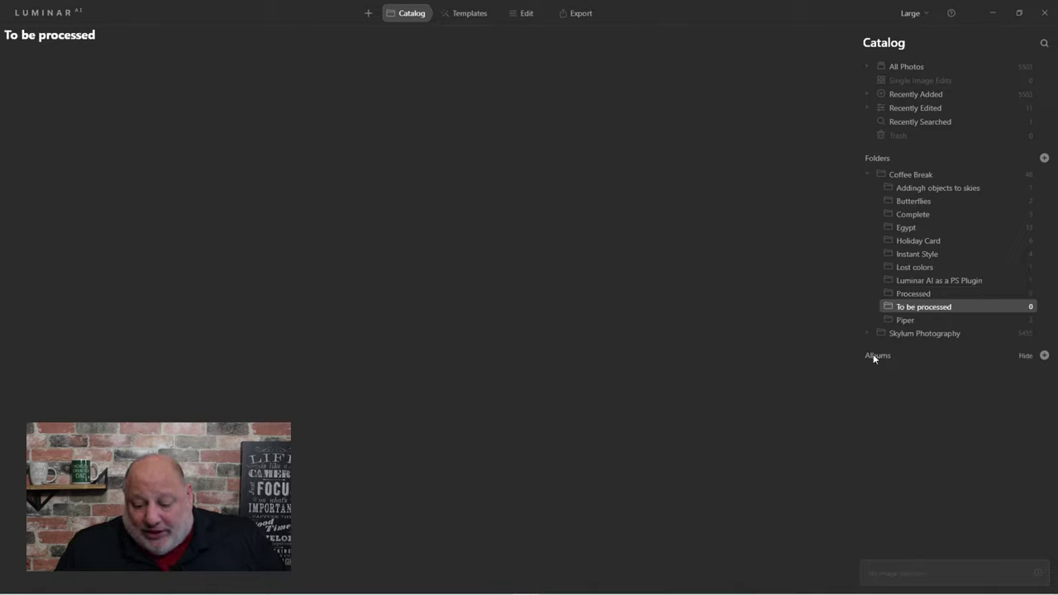
click(1044, 355)
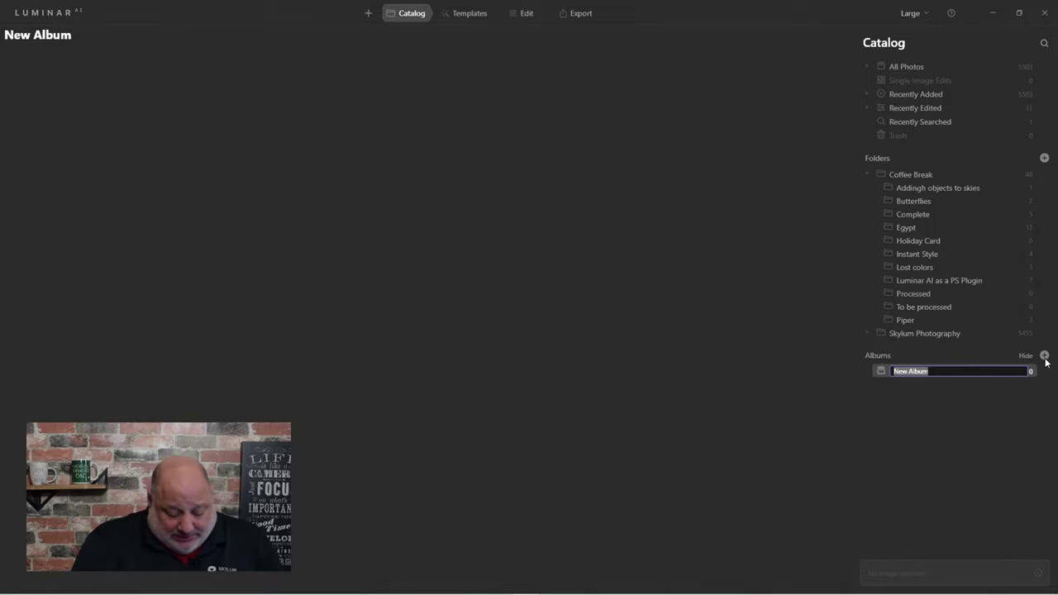
text(To be)
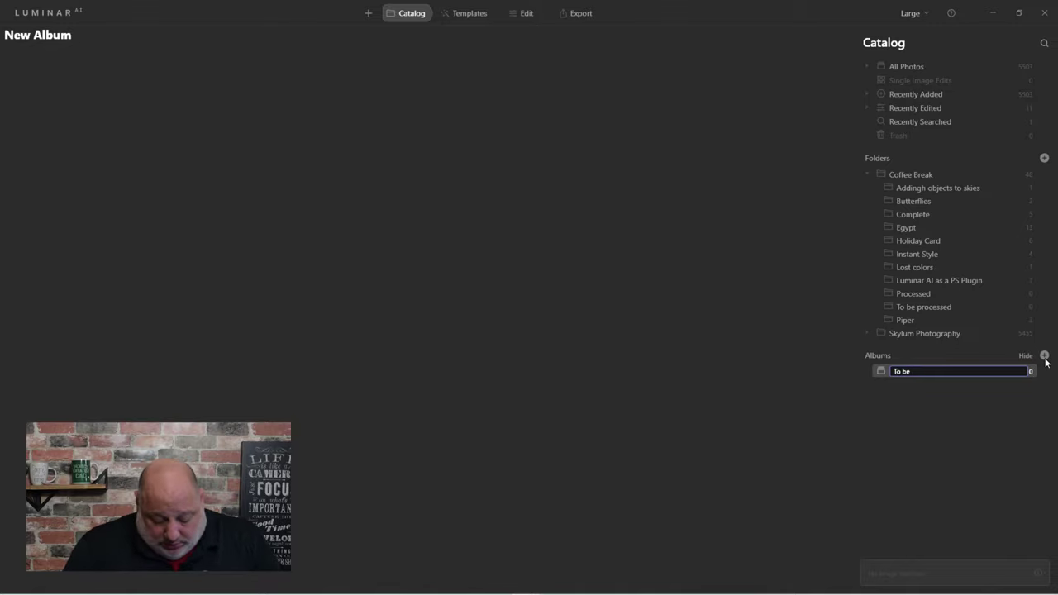
text( processded)
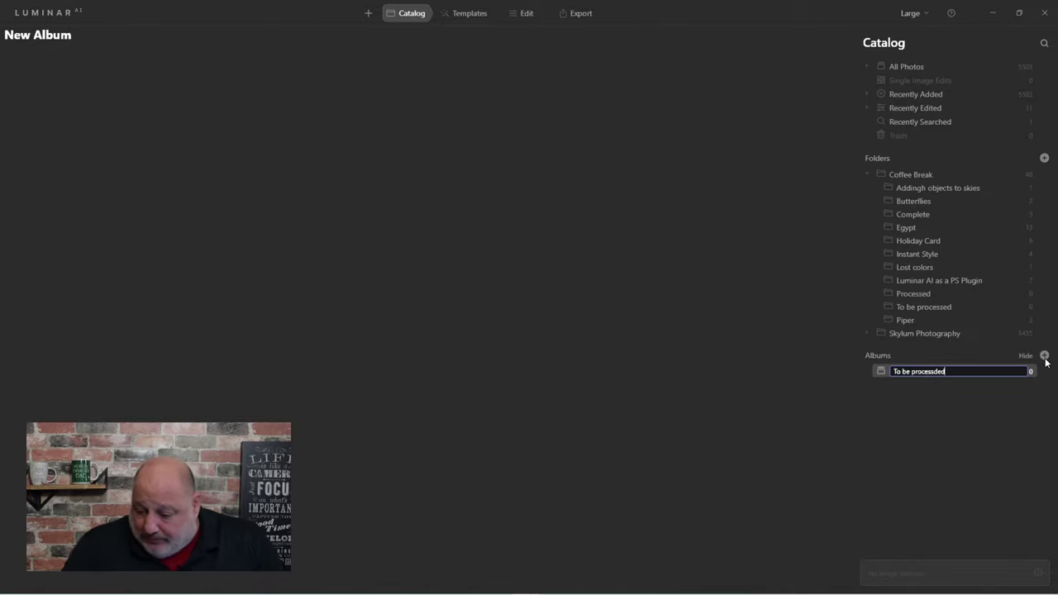
key(BackSpace)
key(BackSpace)
key(BackSpace)
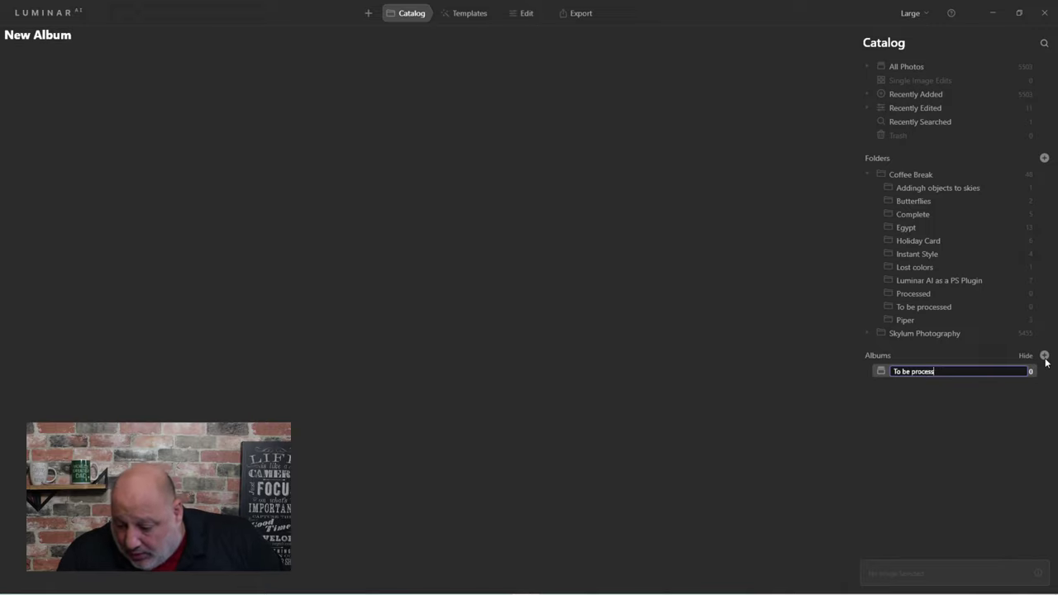
text(ed)
key(Return)
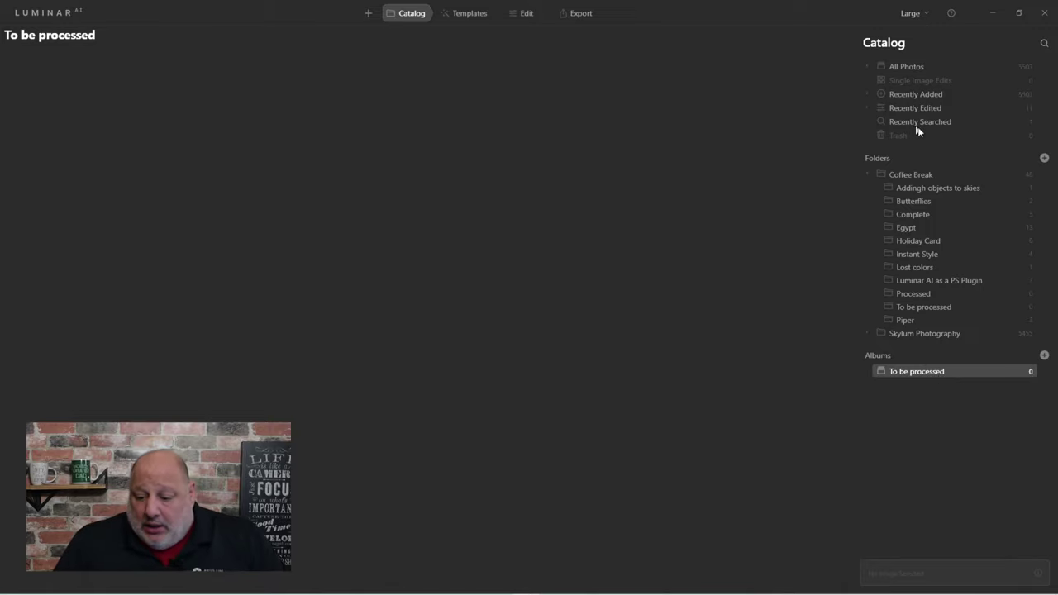
Add the butterfly, woman-in-white and yellow-hat-with-dog photos from Coffee Break to the "To be processed" album, and open the album.
click(915, 177)
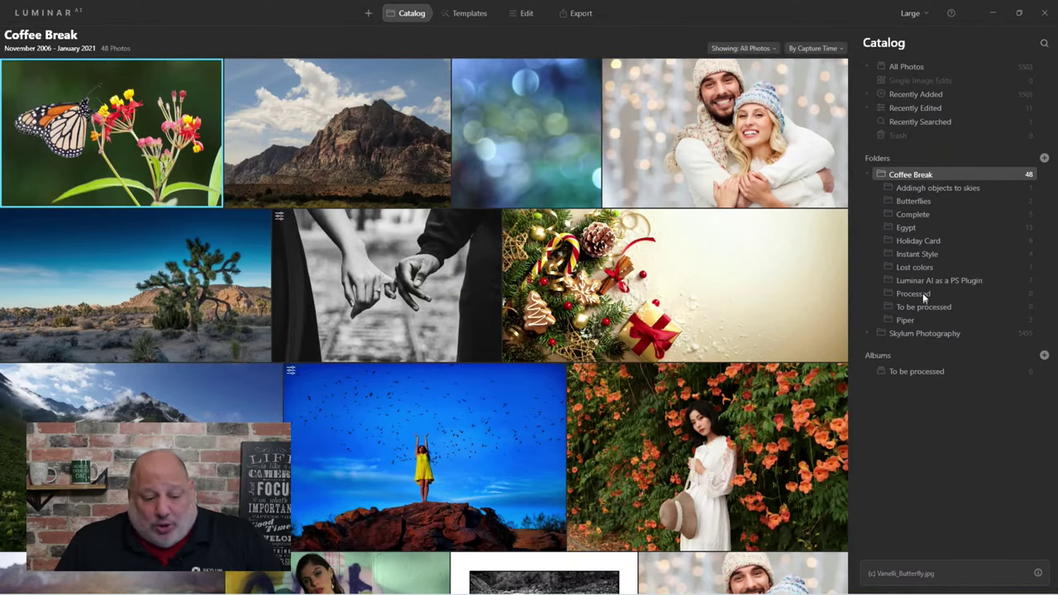
drag(146, 141, 924, 370)
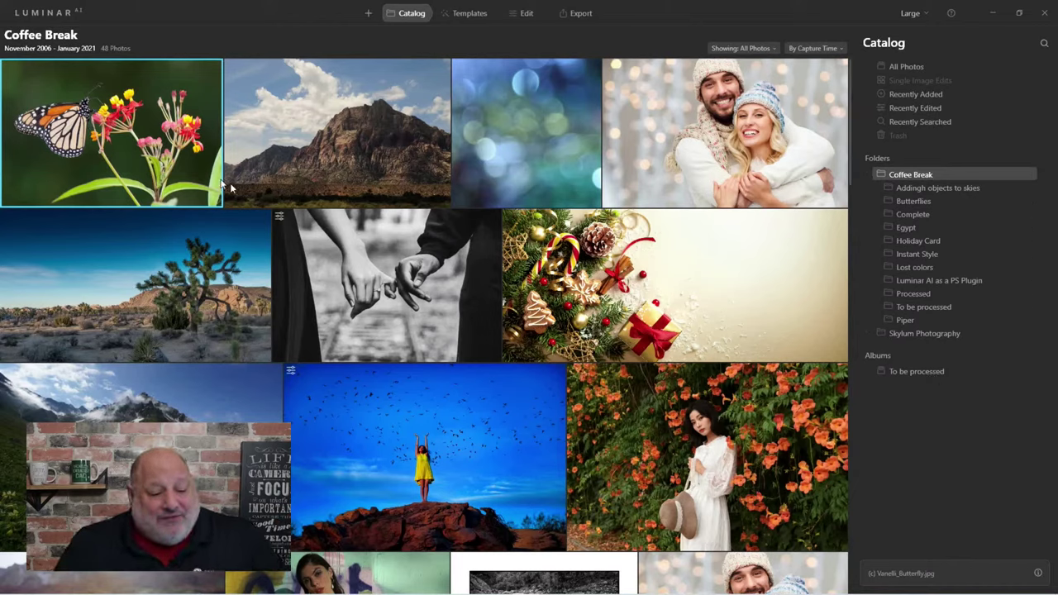
drag(132, 138, 933, 312)
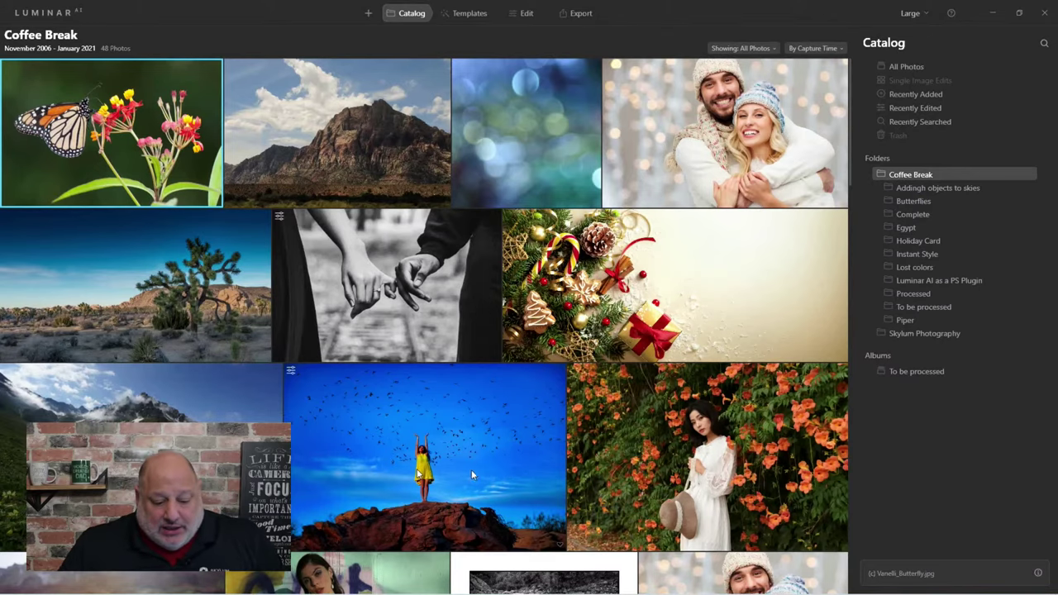
drag(734, 468, 921, 373)
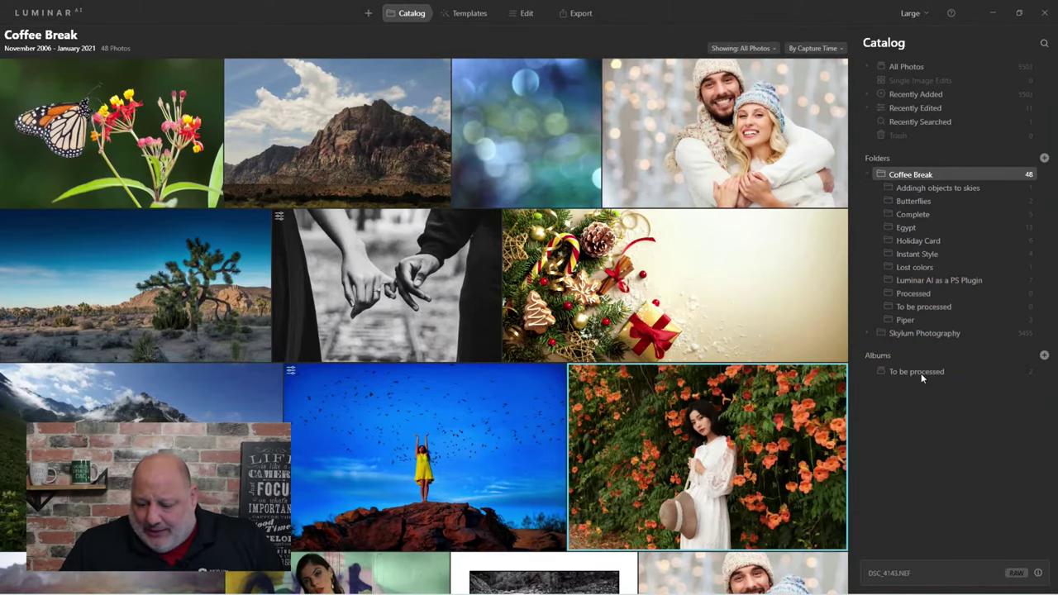
scroll(304, 451, down, 3)
scroll(305, 450, down, 3)
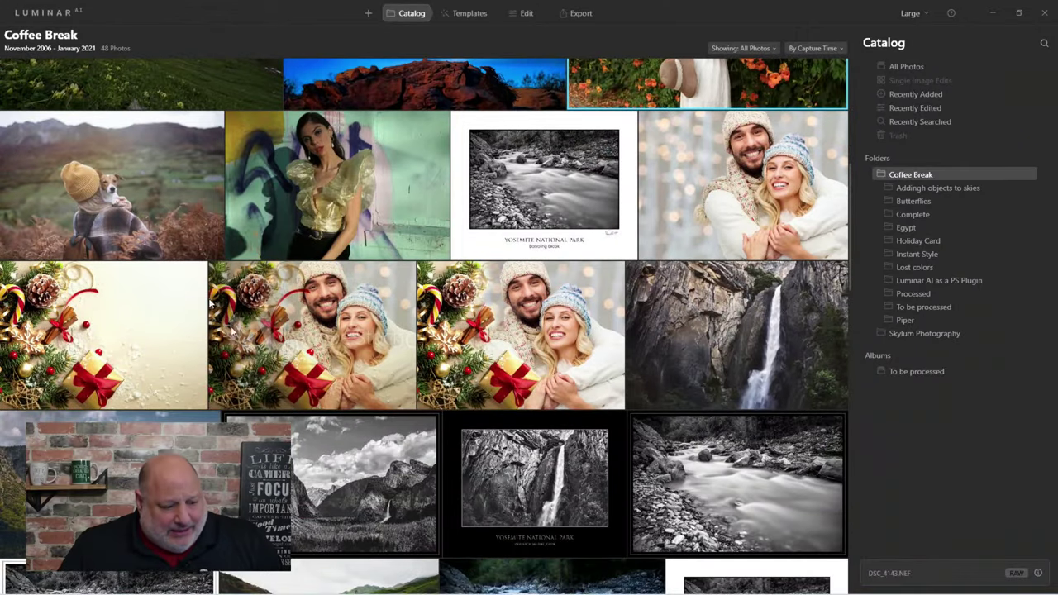
drag(161, 217, 927, 373)
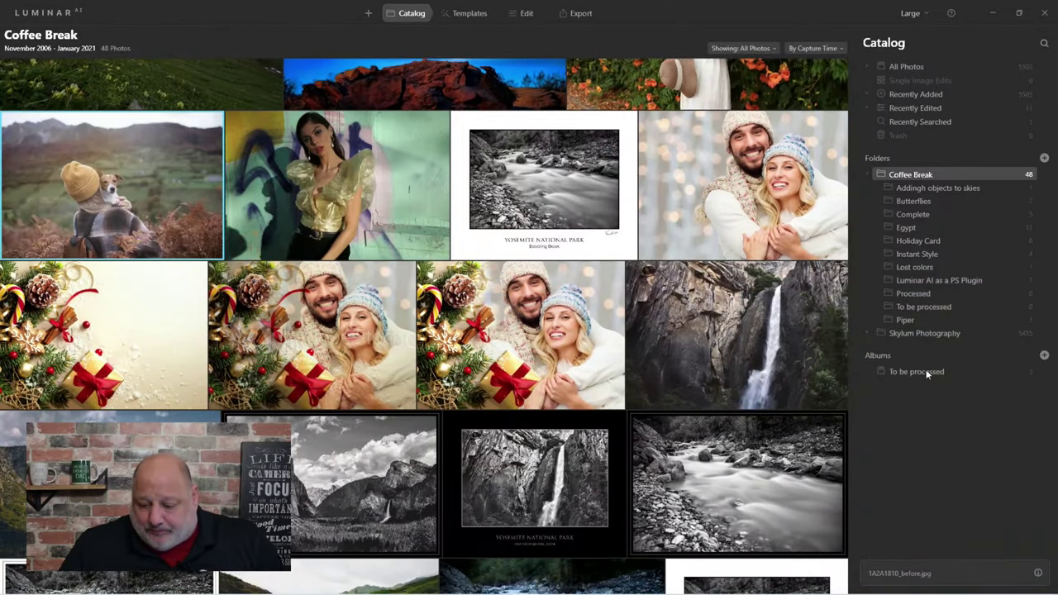
click(928, 374)
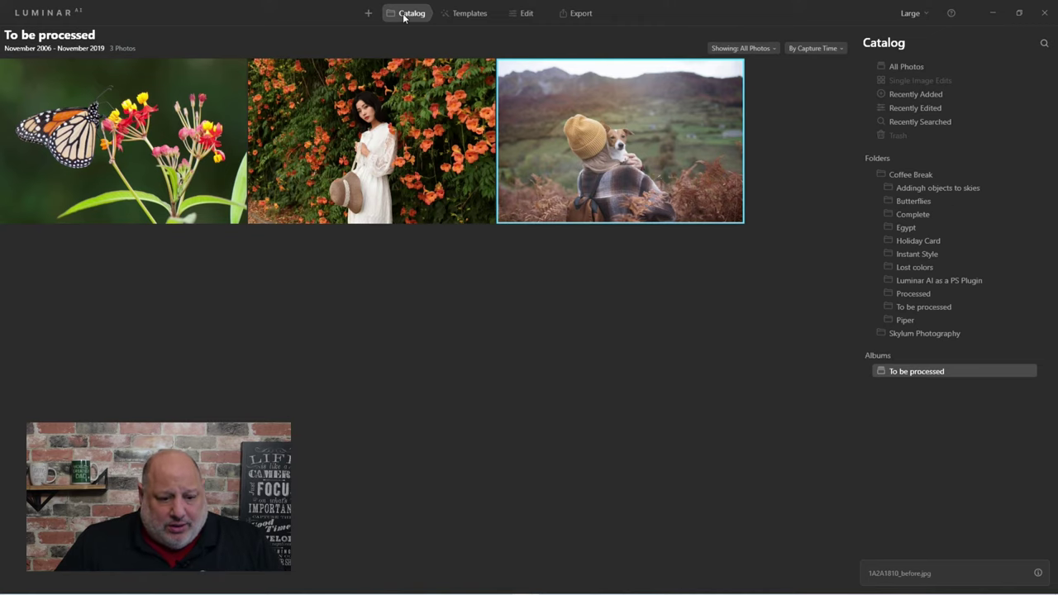
Open the Coffee Break photo of the woman in the gold blouse, reveal its file in File Explorer, and return to Luminar AI.
click(912, 176)
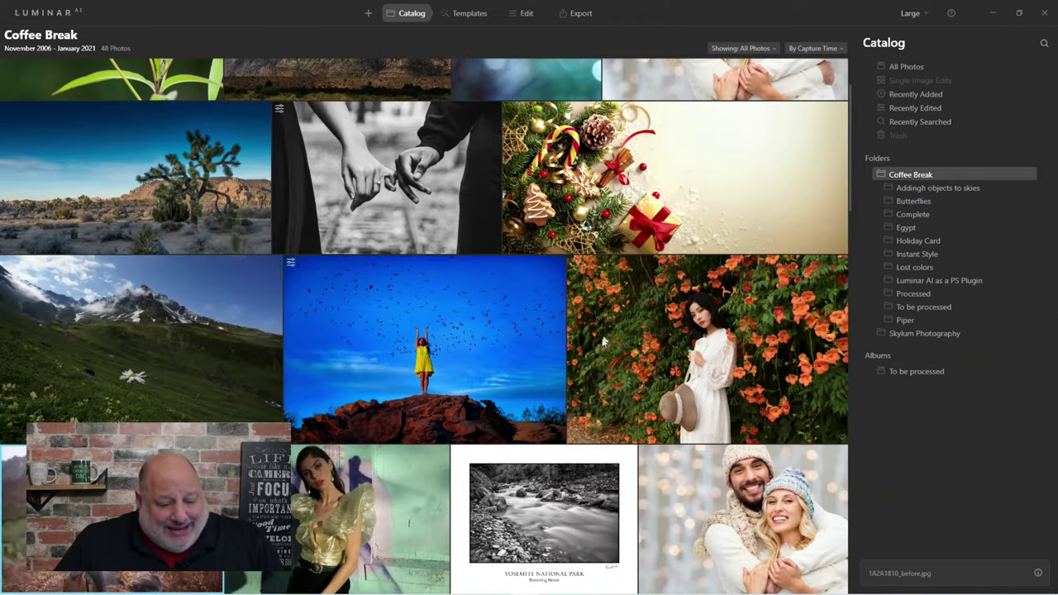
scroll(604, 342, down, 1)
click(463, 294)
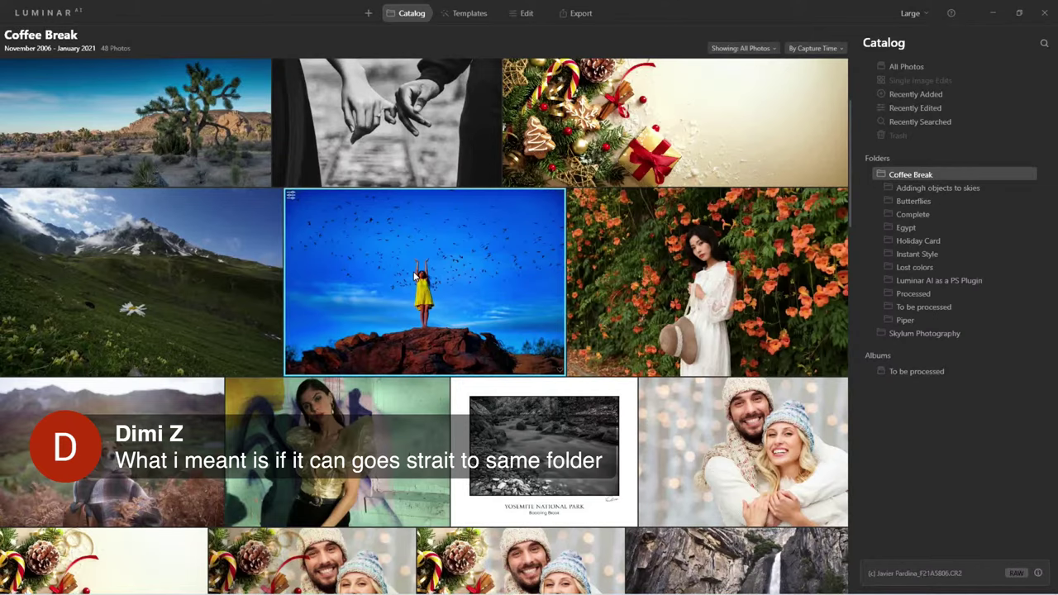
scroll(416, 277, down, 3)
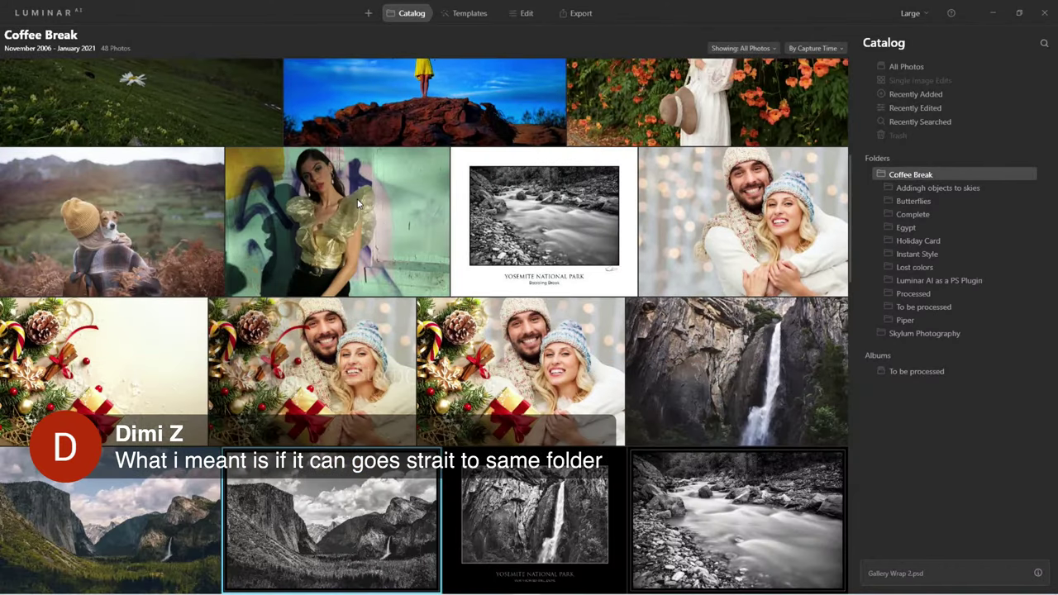
double_click(360, 205)
right_click(366, 191)
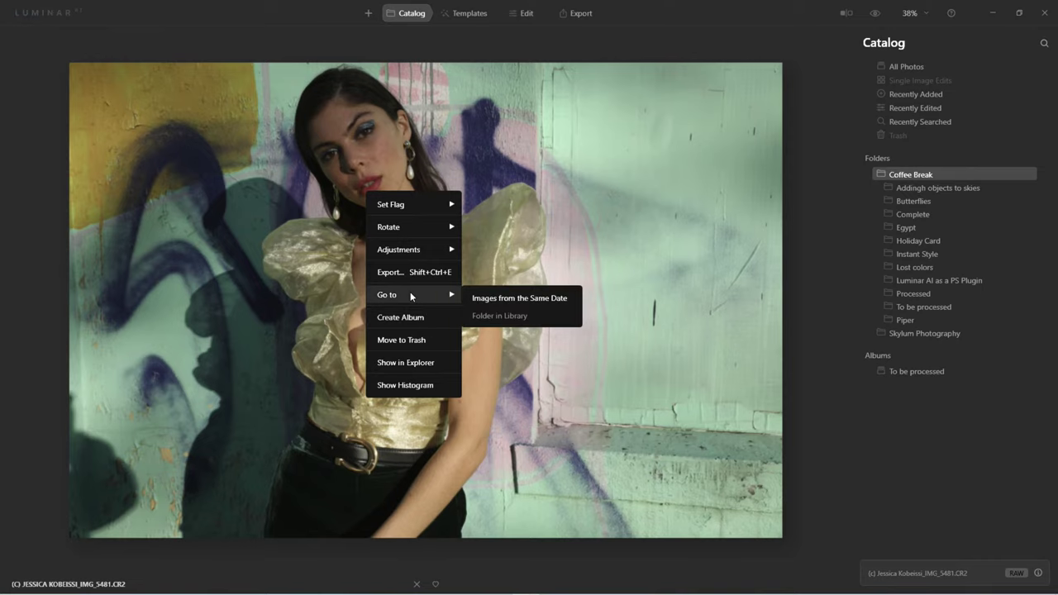
click(427, 362)
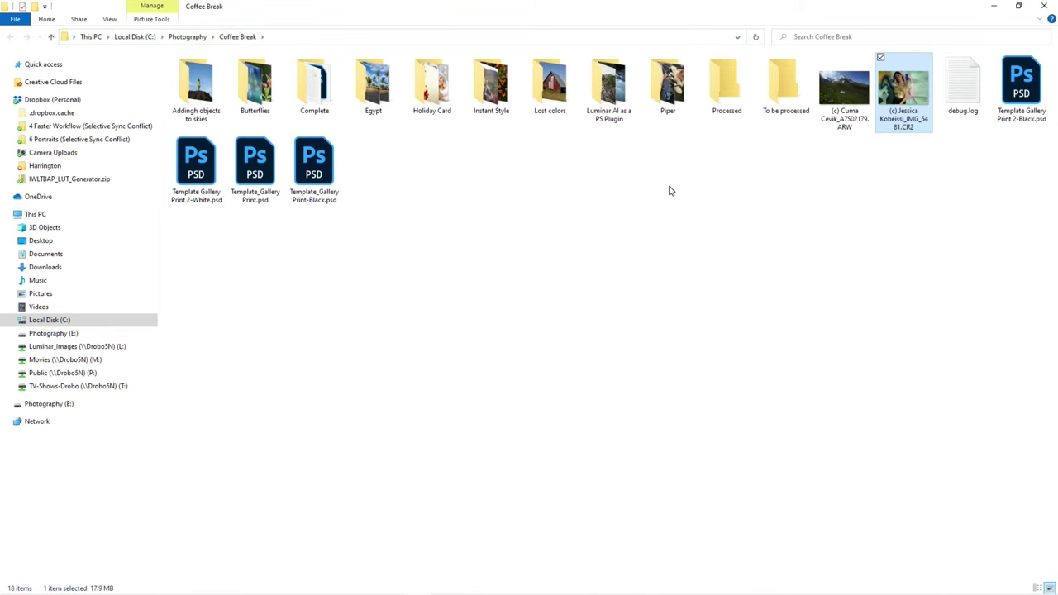
click(994, 6)
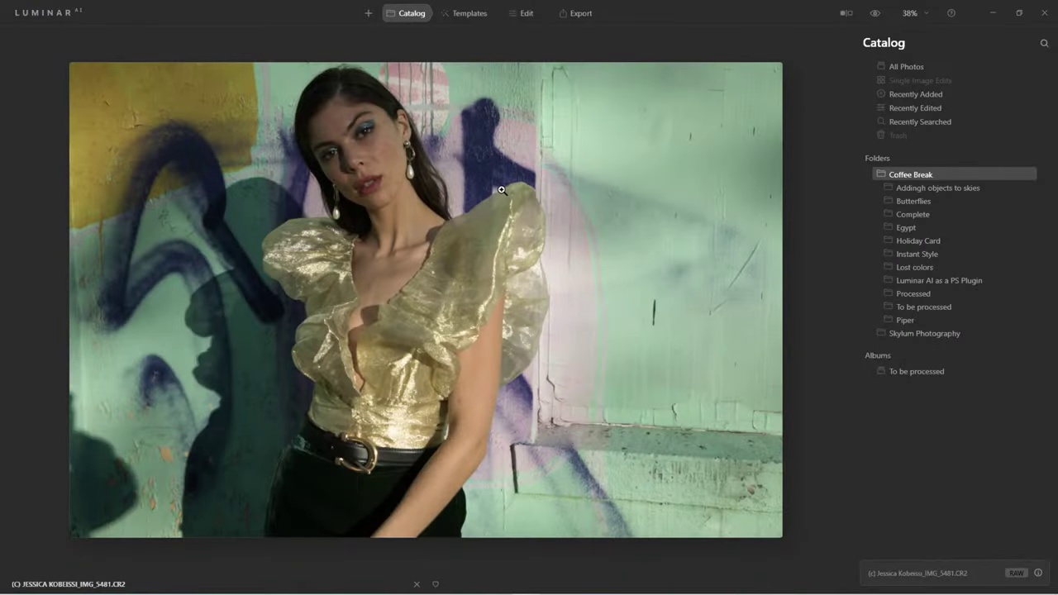
Display the export settings for the gold-blouse photo, look at choosing a destination folder, and close them without exporting.
right_click(501, 190)
click(537, 270)
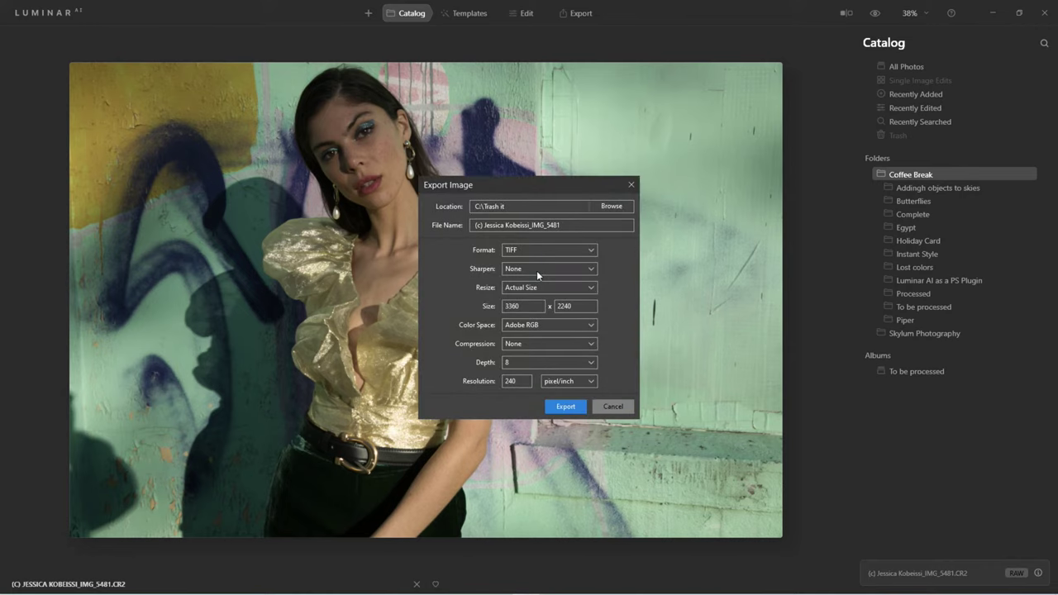
click(624, 208)
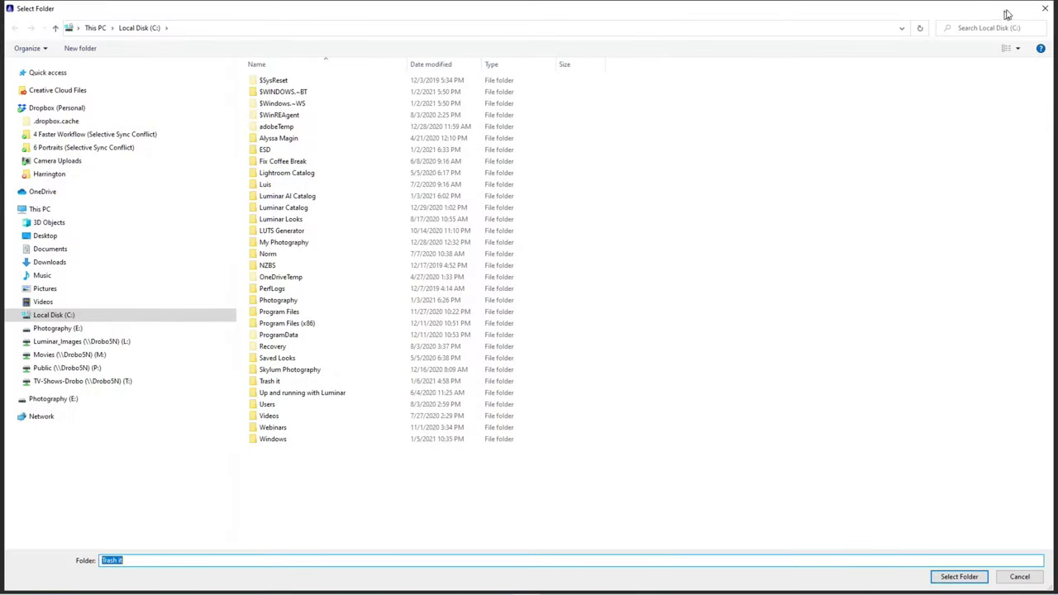
click(1045, 8)
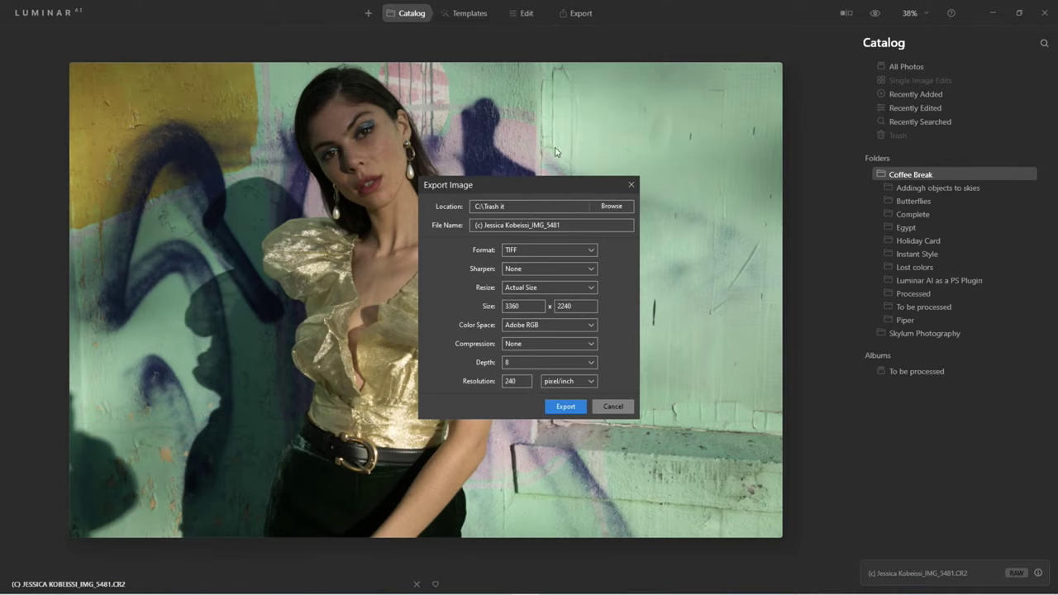
click(613, 407)
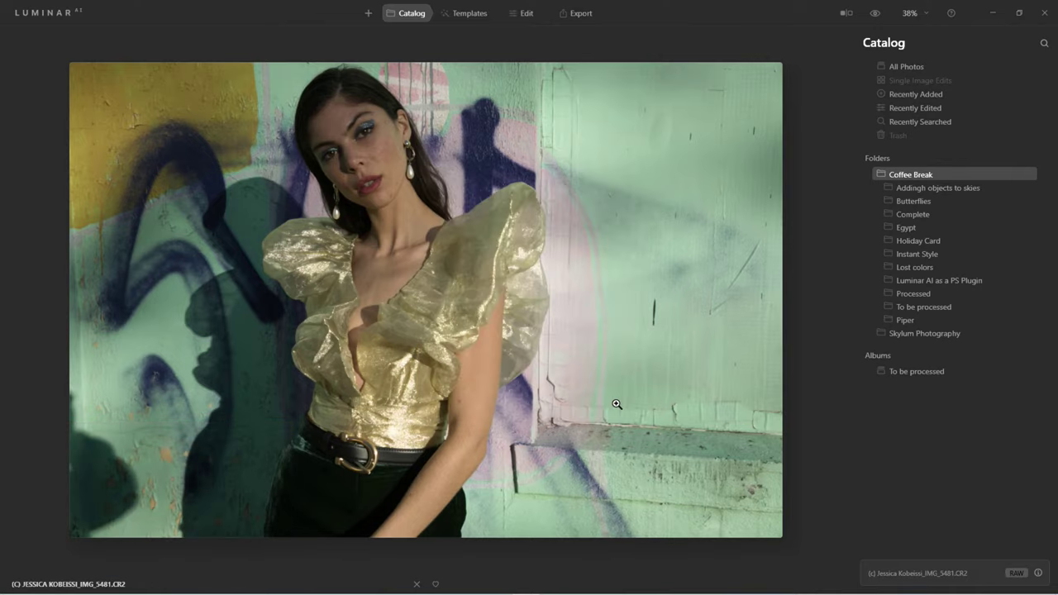